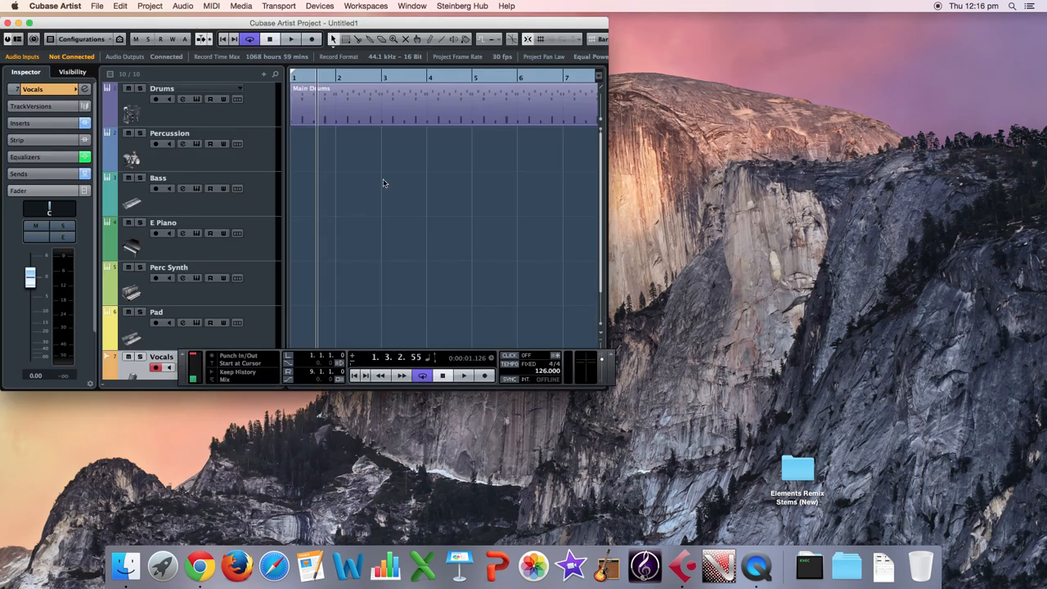
Play the drum part briefly and set the project tempo to 128 BPM.
{"action": "left_click", "coordinate": [461, 375]}
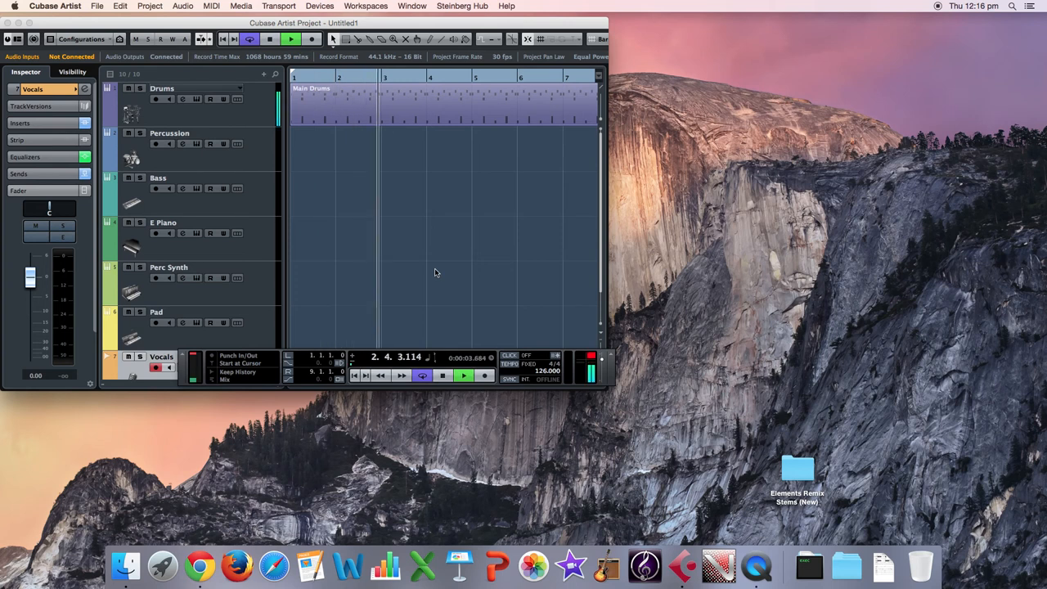
{"action": "left_click", "coordinate": [442, 375]}
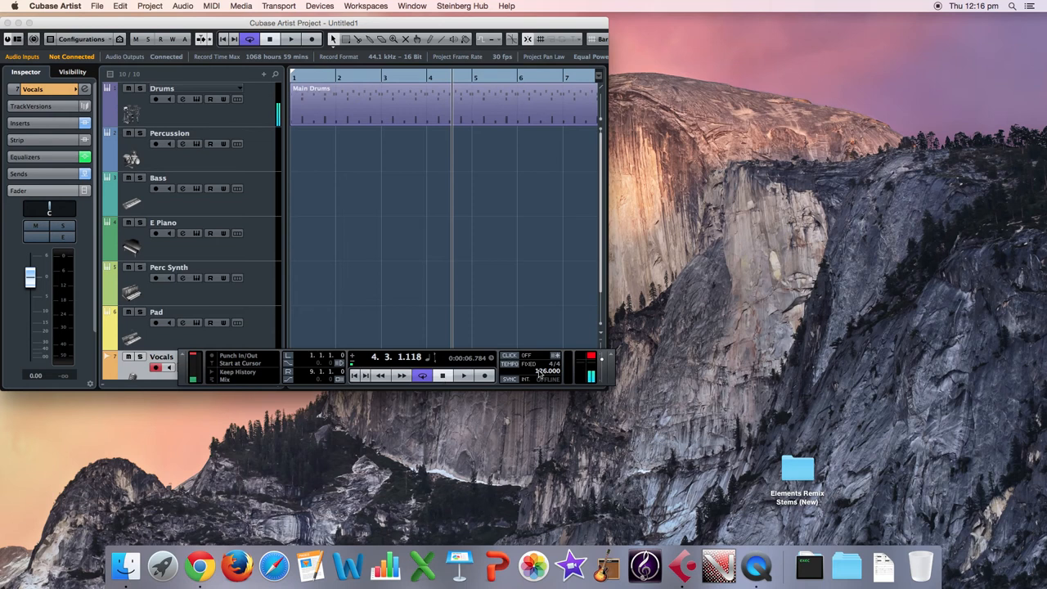
{"action": "scroll", "coordinate": [546, 373], "scroll_direction": "up", "scroll_amount": 2}
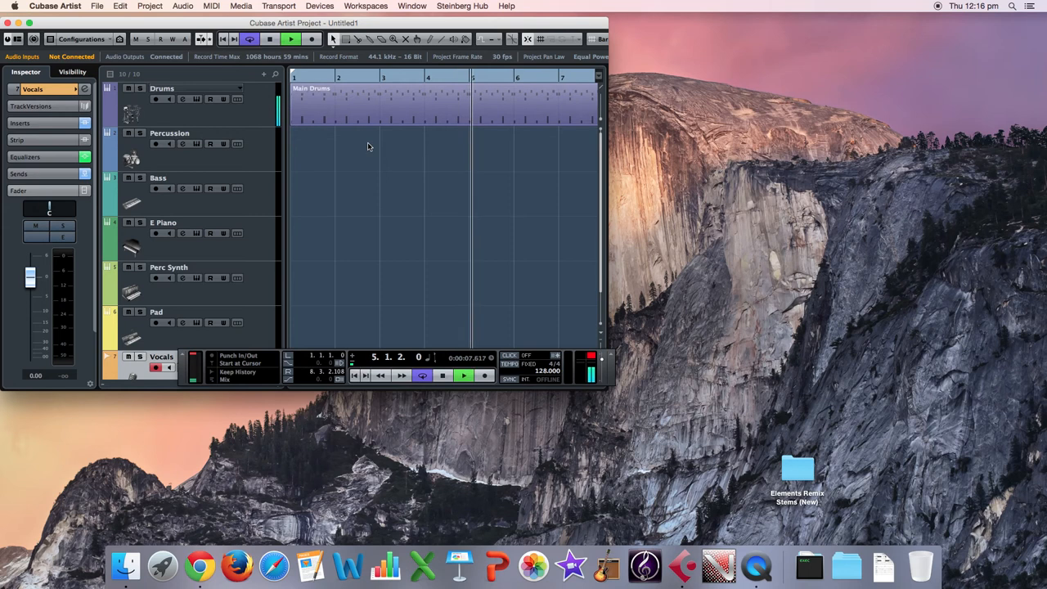
{"action": "key", "text": "space"}
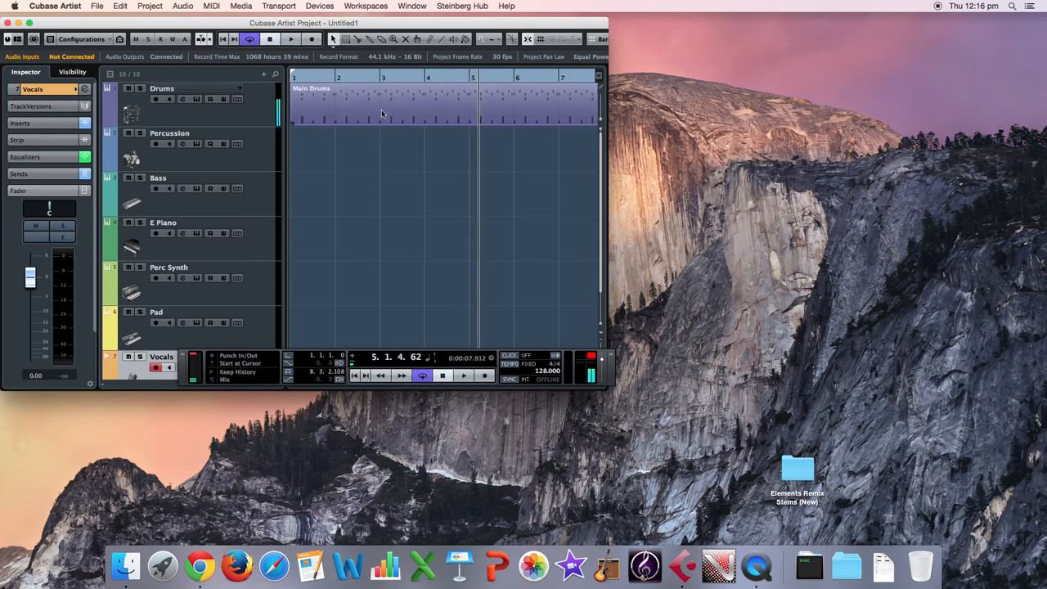
Open the Drums track's HALion Sonic SE instrument and its program browser with the filters shown.
{"action": "left_click", "coordinate": [196, 100]}
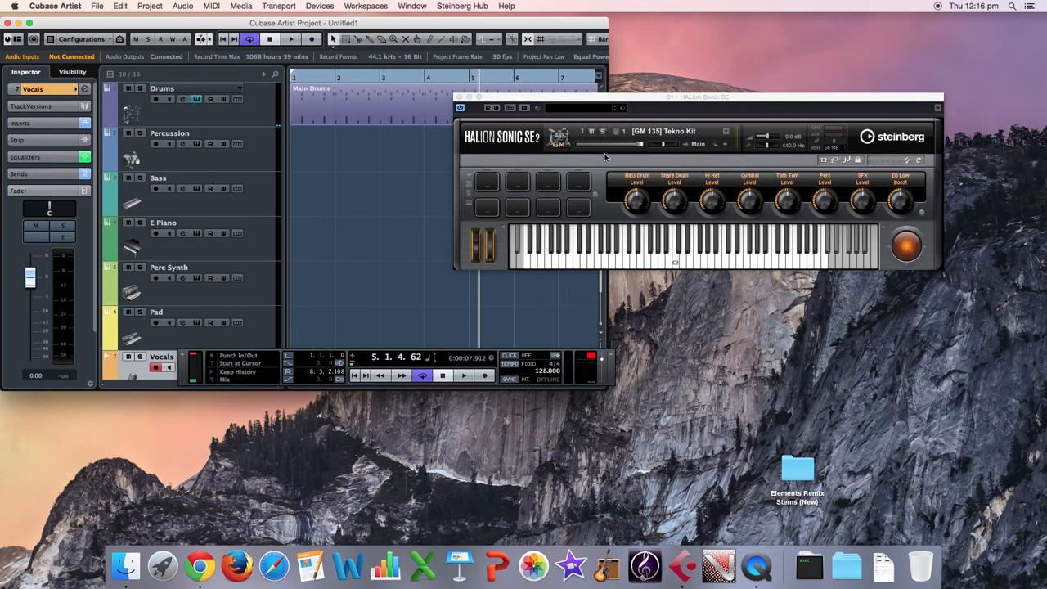
{"action": "left_click", "coordinate": [675, 135]}
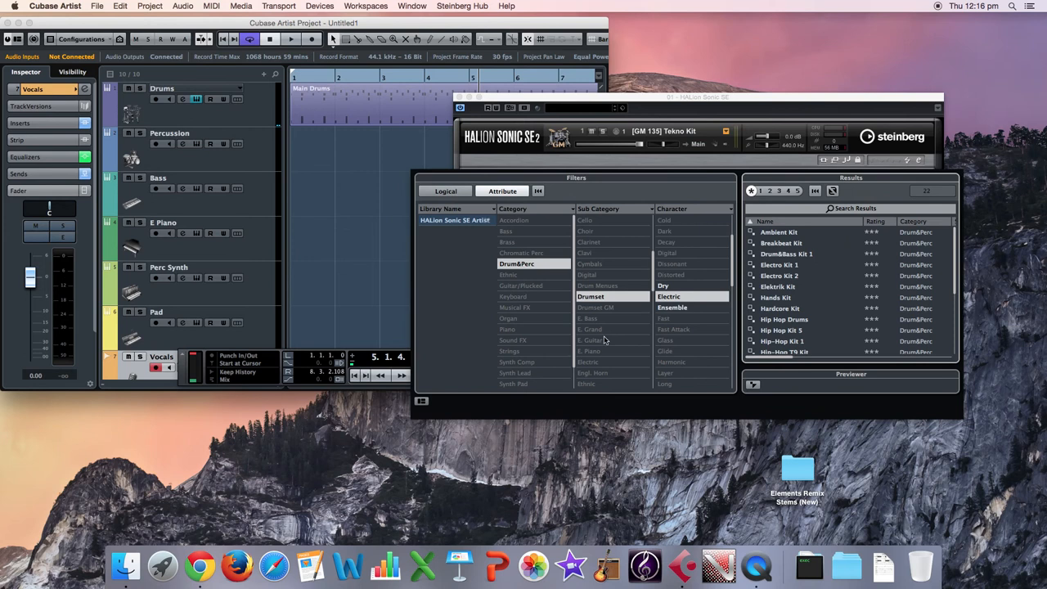
{"action": "left_click", "coordinate": [422, 401]}
{"action": "left_click", "coordinate": [429, 355]}
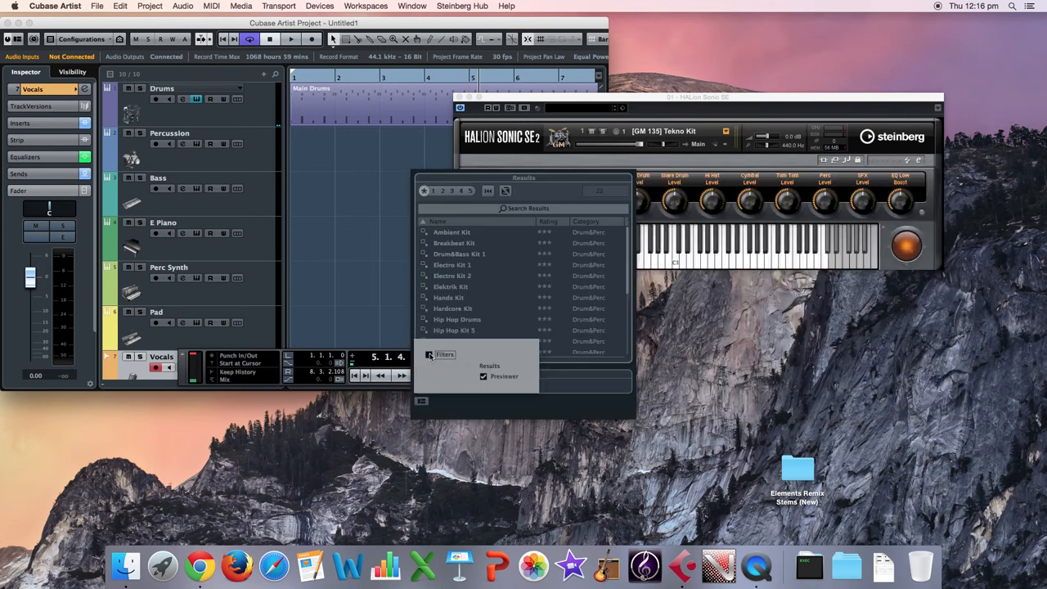
{"action": "left_click", "coordinate": [429, 355]}
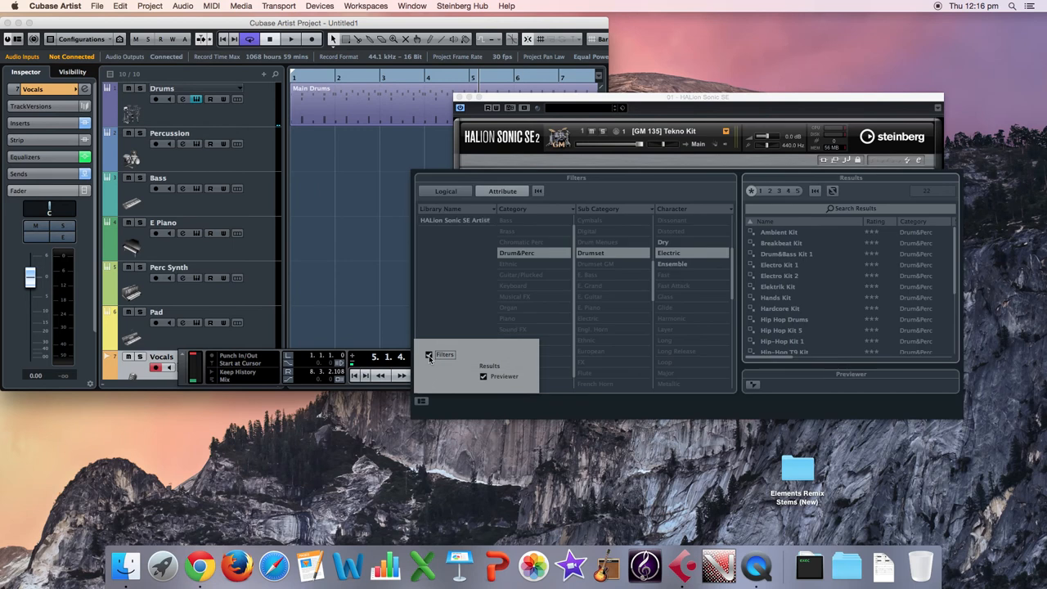
Filter the programs by category Drum&Perc, sub category Drumset and character Electric.
{"action": "left_click", "coordinate": [466, 288]}
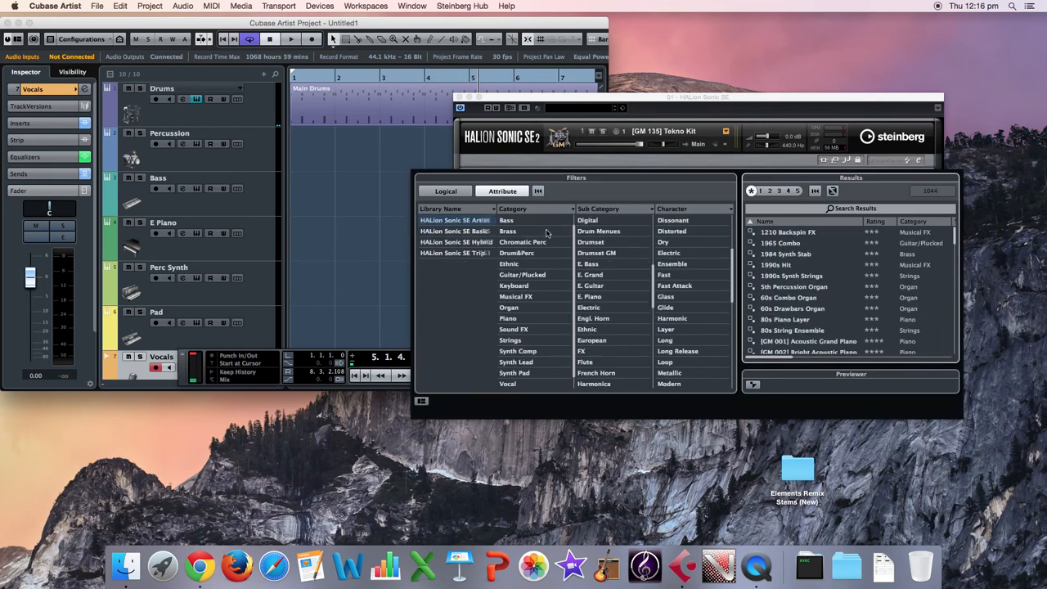
{"action": "left_click", "coordinate": [533, 254]}
{"action": "left_click", "coordinate": [613, 249]}
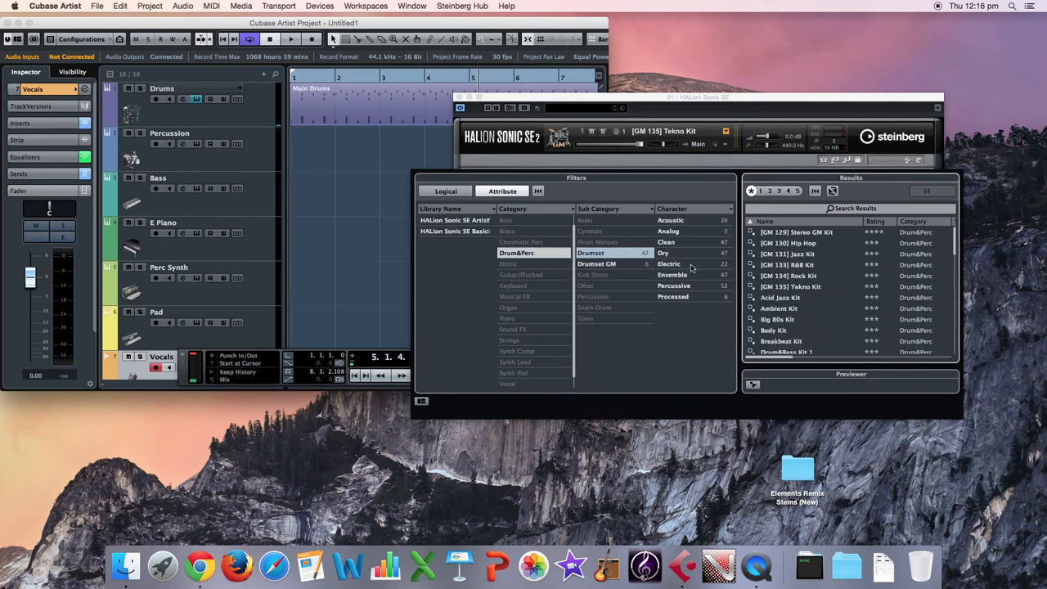
{"action": "left_click", "coordinate": [680, 265]}
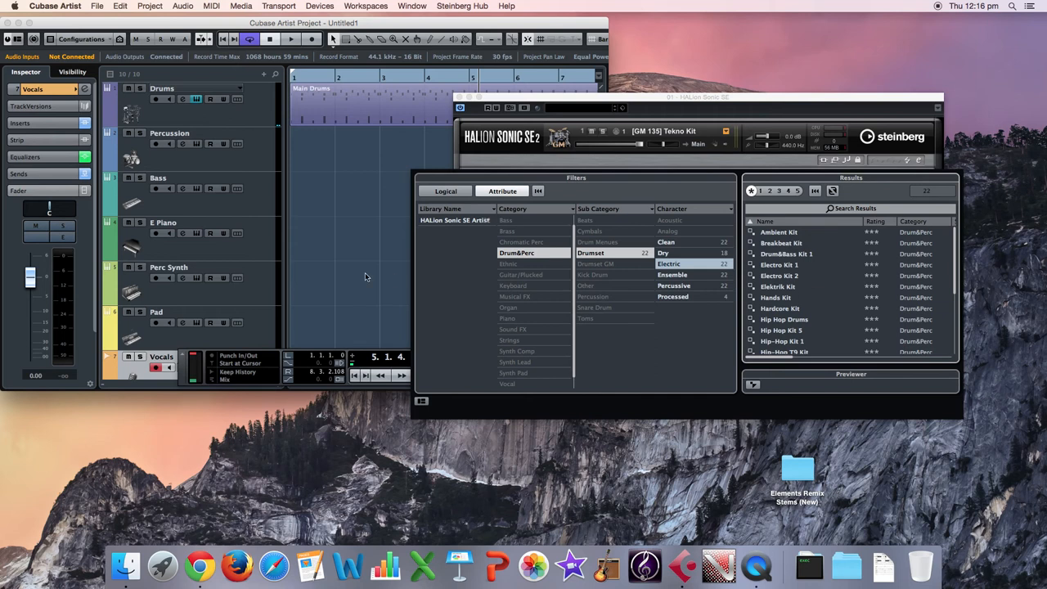
Audition Elektrik Kit and Hip Hop Drums during playback, load T9 Analog Kit for the Drums track, and close the instrument.
{"action": "key", "text": "space"}
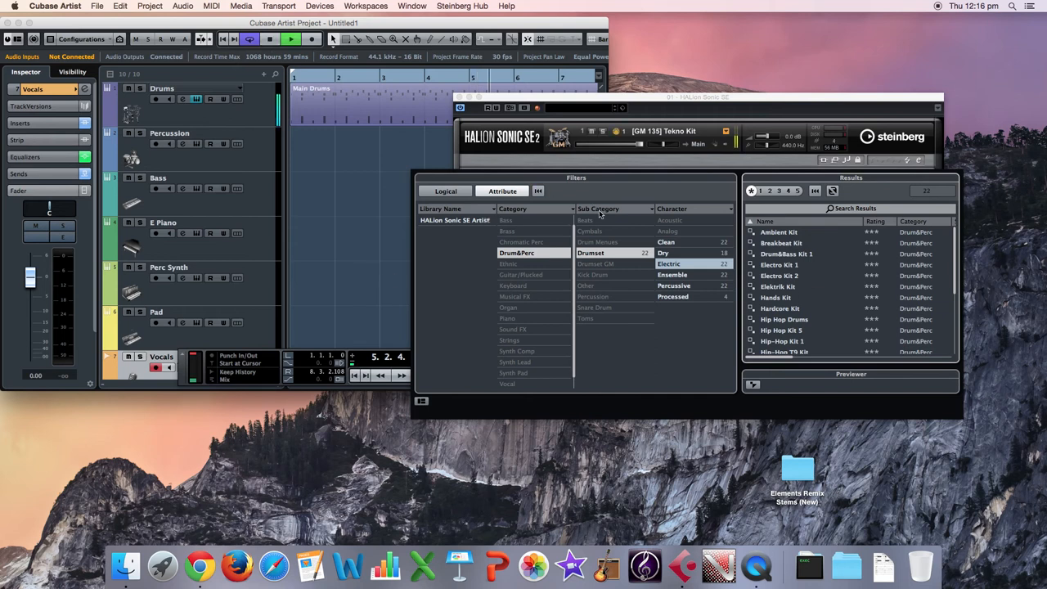
{"action": "left_click", "coordinate": [791, 288]}
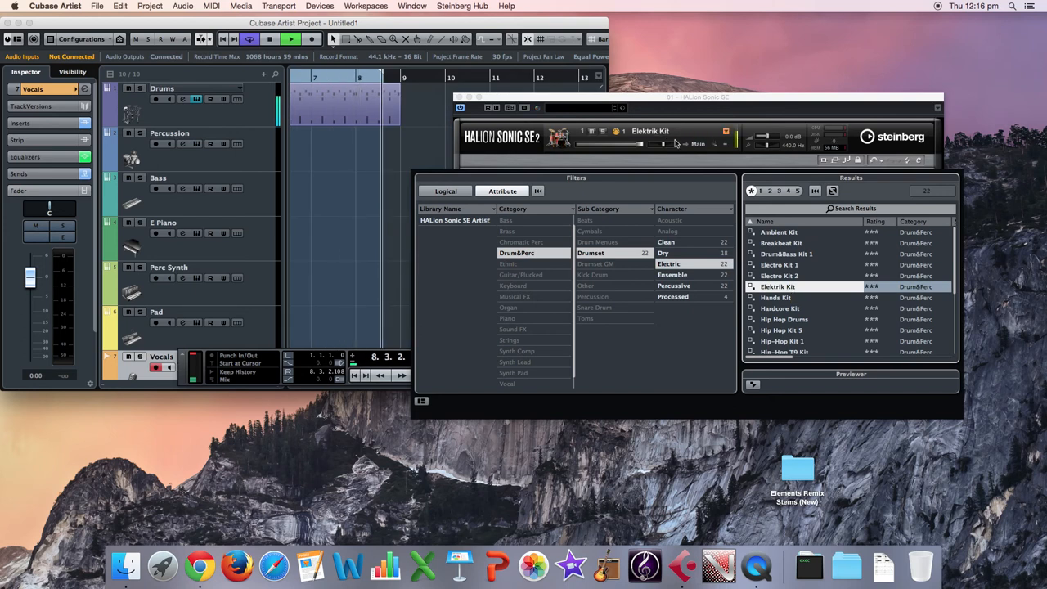
{"action": "left_click", "coordinate": [800, 323]}
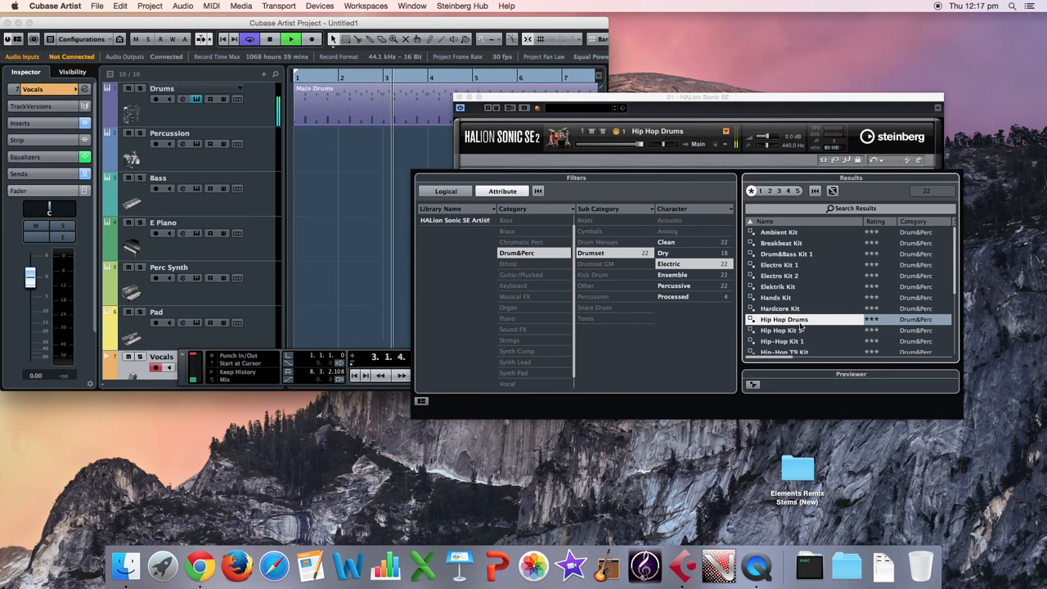
{"action": "scroll", "coordinate": [802, 315], "scroll_direction": "down", "scroll_amount": 3}
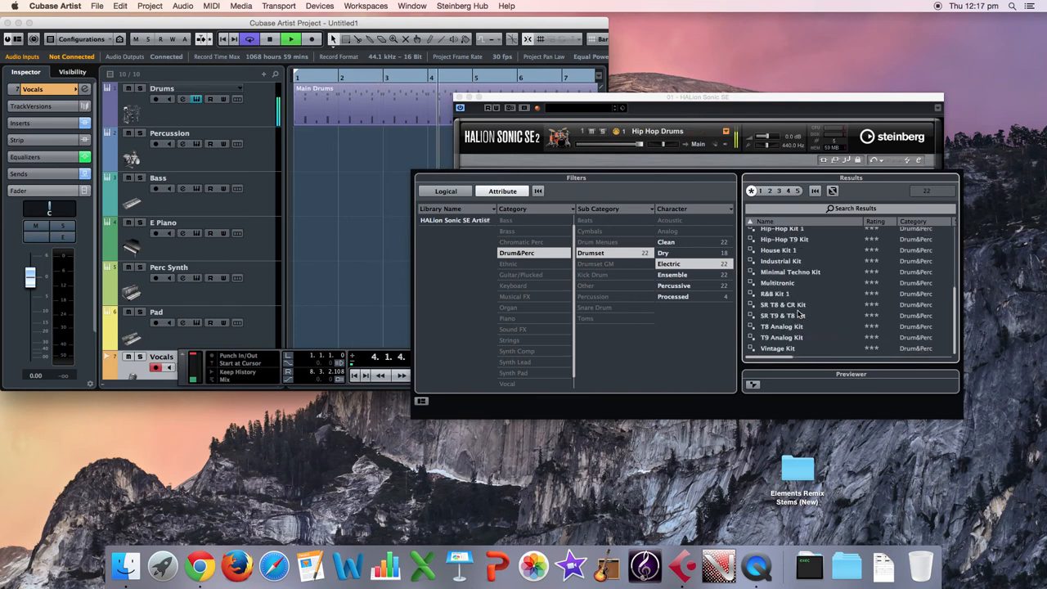
{"action": "left_click", "coordinate": [790, 338]}
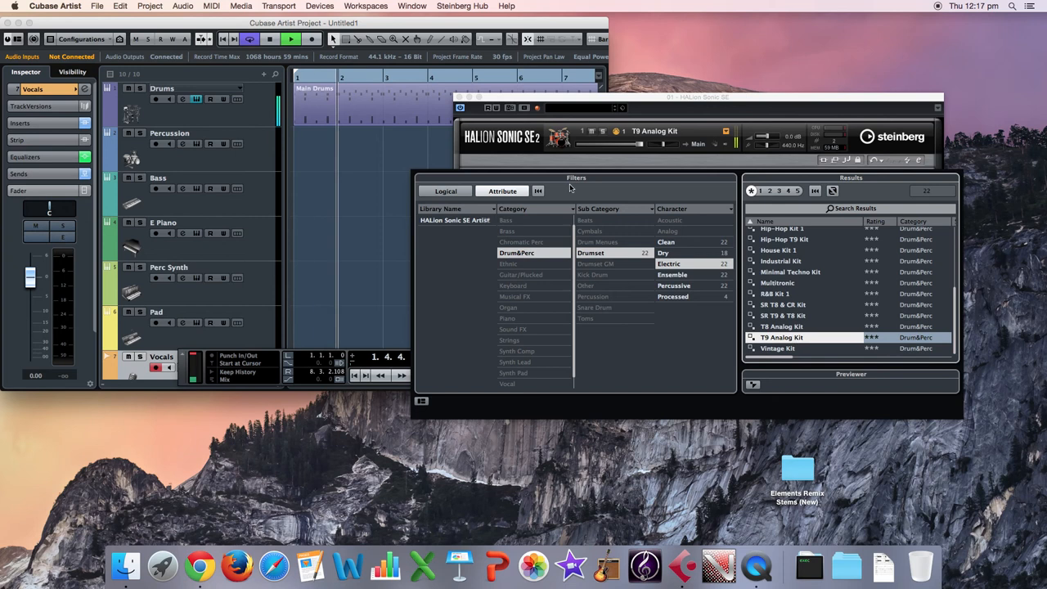
{"action": "left_click", "coordinate": [464, 100]}
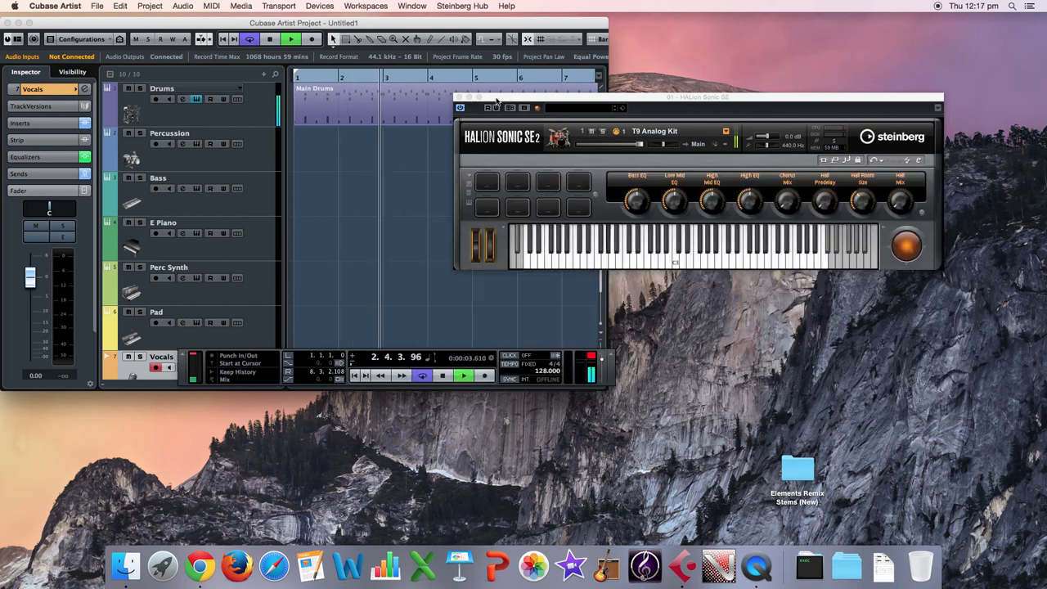
{"action": "left_click", "coordinate": [459, 97]}
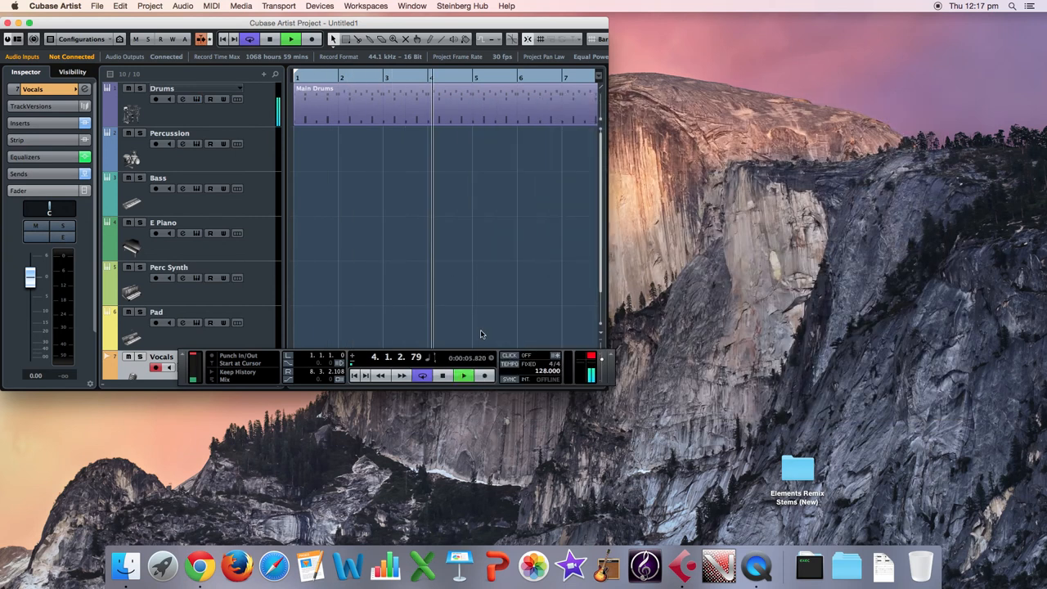
{"action": "left_click", "coordinate": [442, 376]}
Move the transport panel clear of the project window and enlarge the window to show past bar 9.
{"action": "left_click_drag", "start_coordinate": [569, 355], "coordinate": [758, 409]}
{"action": "left_click", "coordinate": [606, 386]}
Extend the cycle range's end to bar 9 and leave cycle playback switched on.
{"action": "left_click_drag", "start_coordinate": [632, 77], "coordinate": [643, 101]}
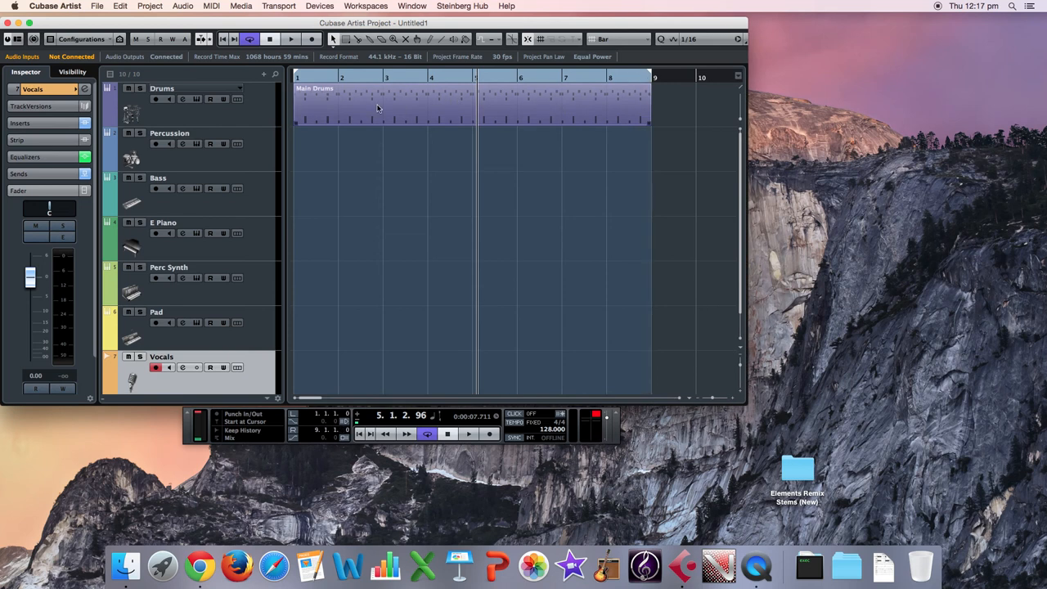
{"action": "left_click", "coordinate": [248, 41]}
{"action": "left_click", "coordinate": [249, 41]}
{"action": "left_click", "coordinate": [249, 41]}
{"action": "left_click", "coordinate": [248, 41]}
Open the Main Drums part in the Drum Editor, with all eight bars fitted in view.
{"action": "left_click", "coordinate": [434, 121]}
{"action": "left_click", "coordinate": [242, 124]}
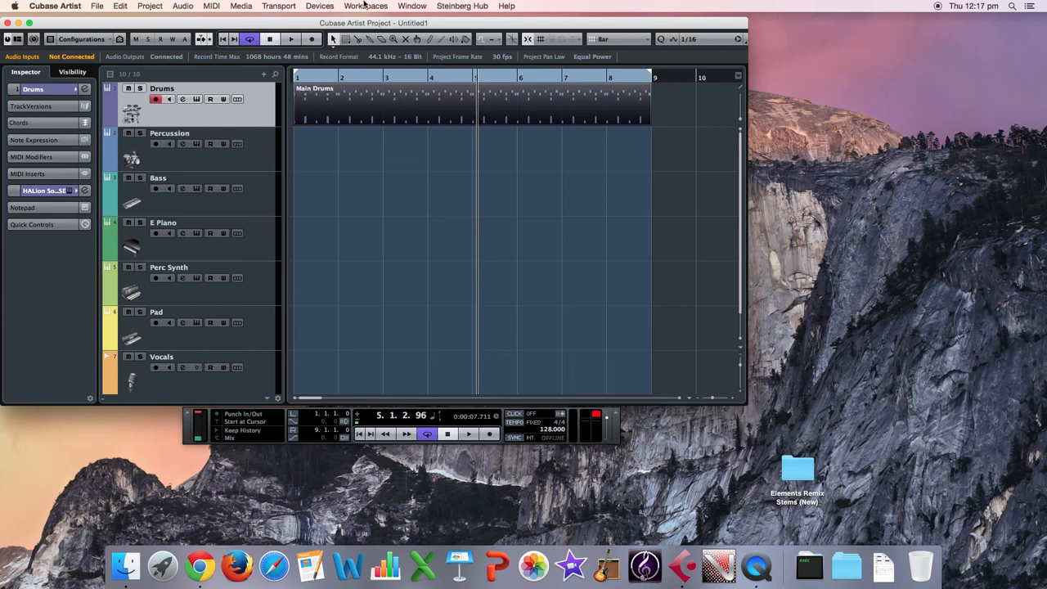
{"action": "left_click", "coordinate": [242, 6]}
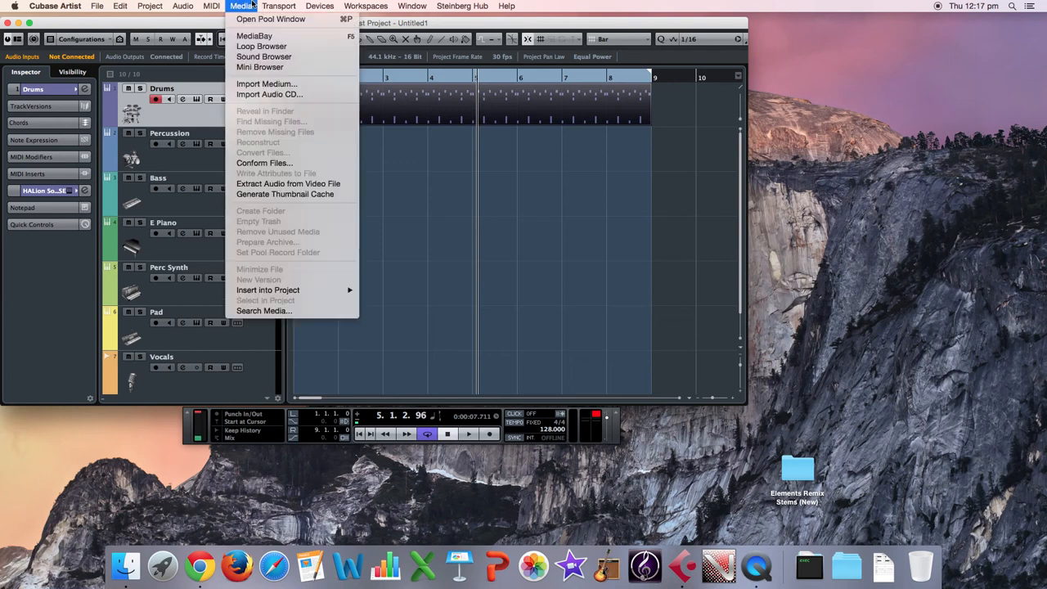
{"action": "mouse_move", "coordinate": [216, 5]}
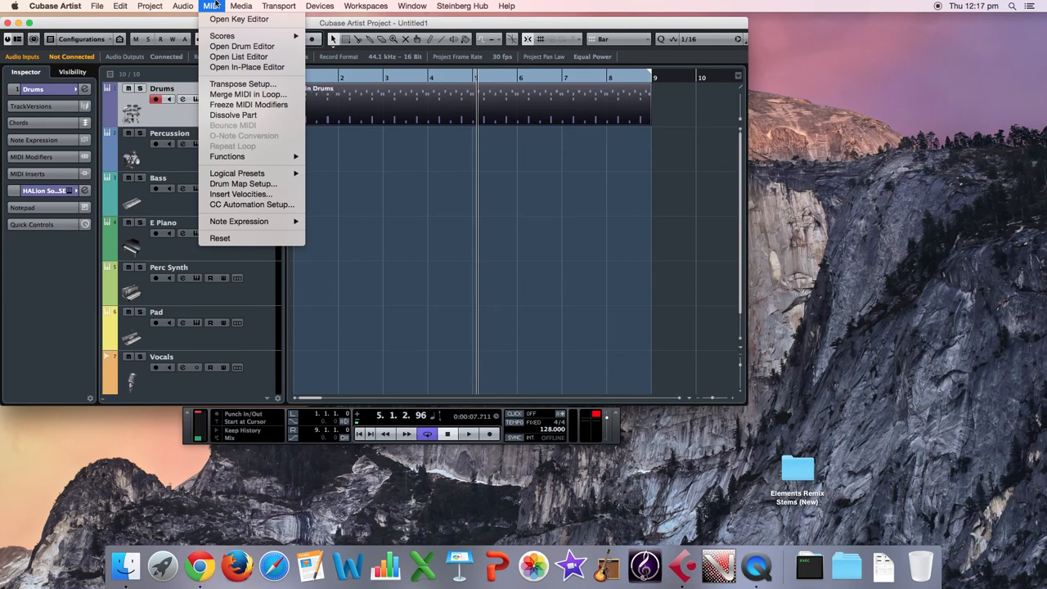
{"action": "left_click", "coordinate": [242, 46]}
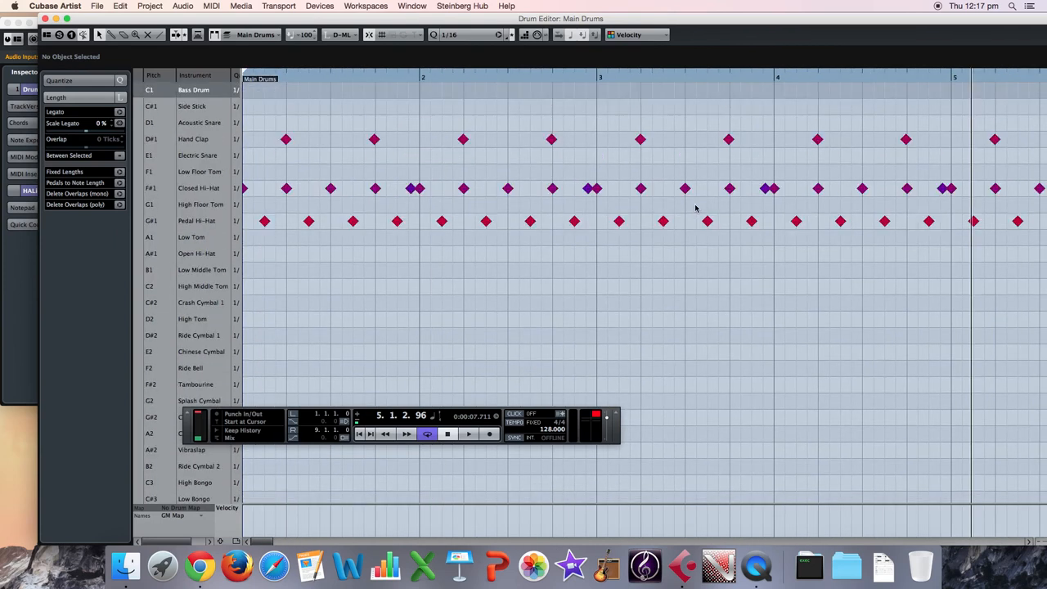
{"action": "key", "text": "g"}
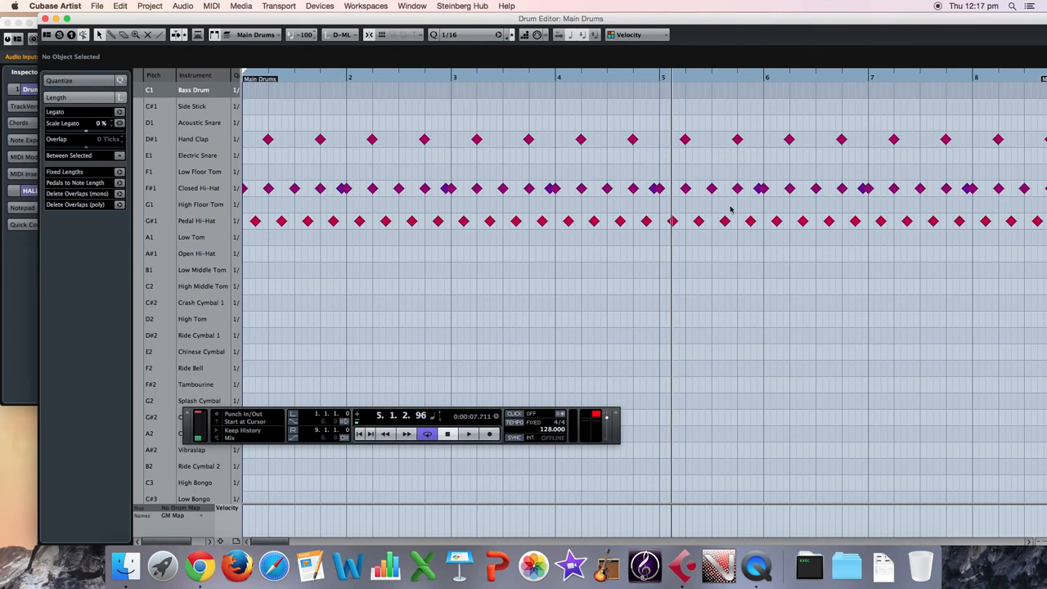
{"action": "left_click_drag", "start_coordinate": [403, 22], "coordinate": [358, 22]}
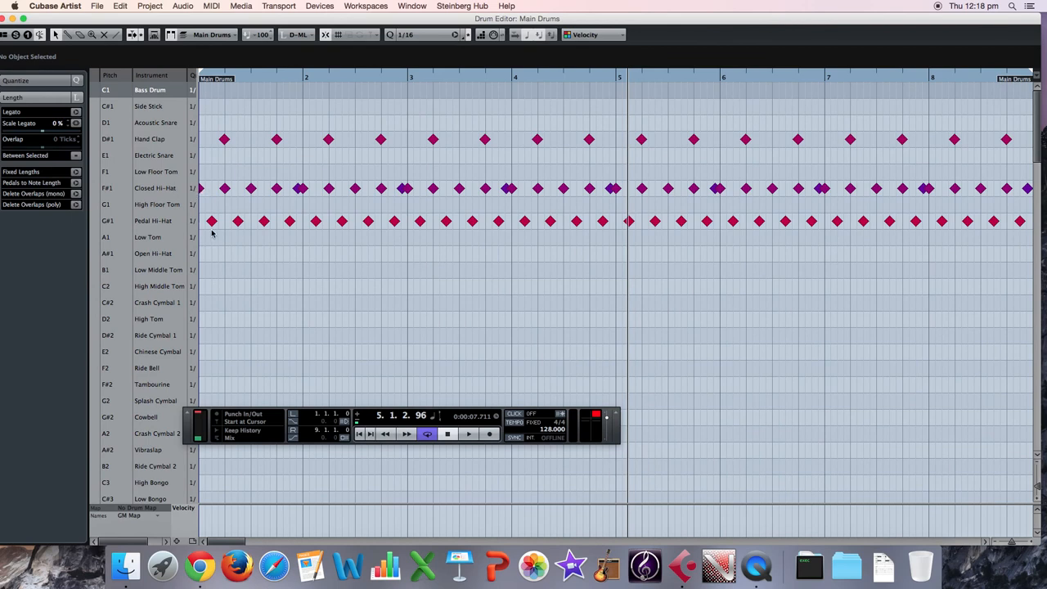
Play the Main Drums part from the start of bar 1 and stop after about a bar.
{"action": "left_click_drag", "start_coordinate": [259, 78], "coordinate": [205, 78]}
{"action": "key", "text": "space"}
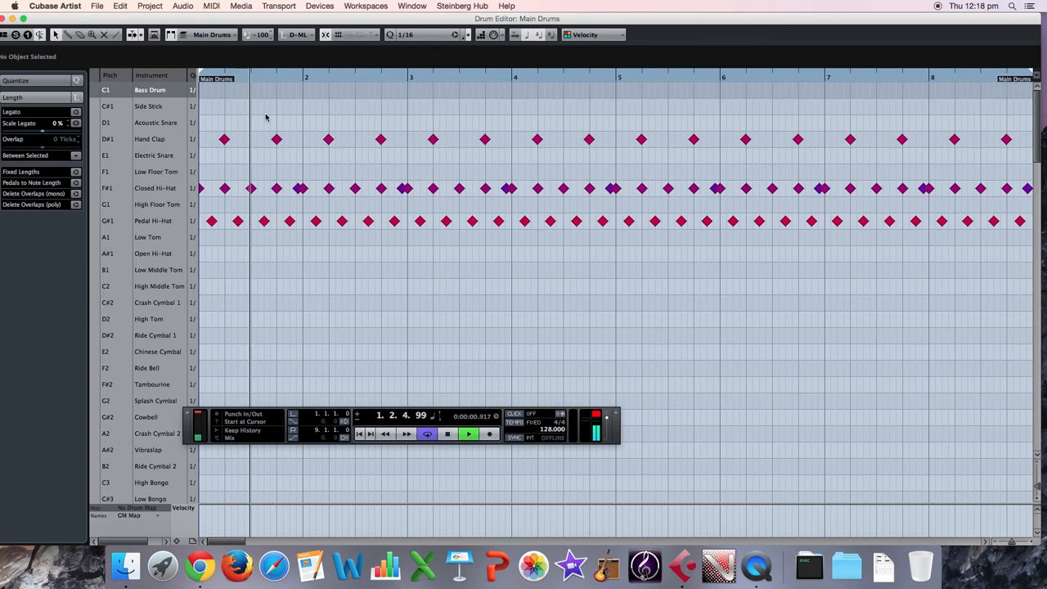
{"action": "key", "text": "space"}
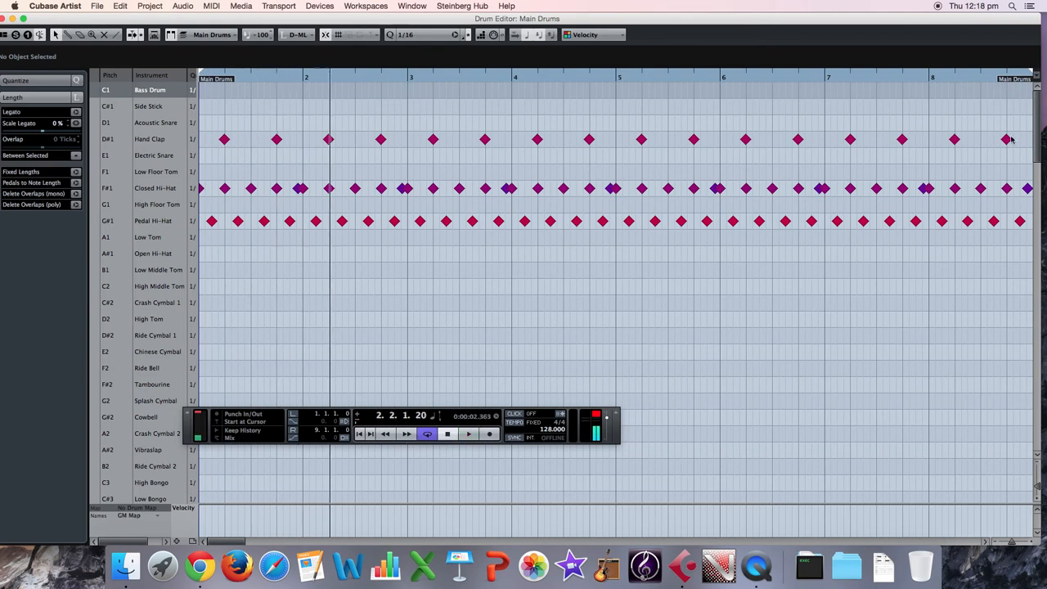
Audition the C0 drum sound and name its instrument Kick.
{"action": "left_click_drag", "start_coordinate": [1034, 129], "coordinate": [1042, 315]}
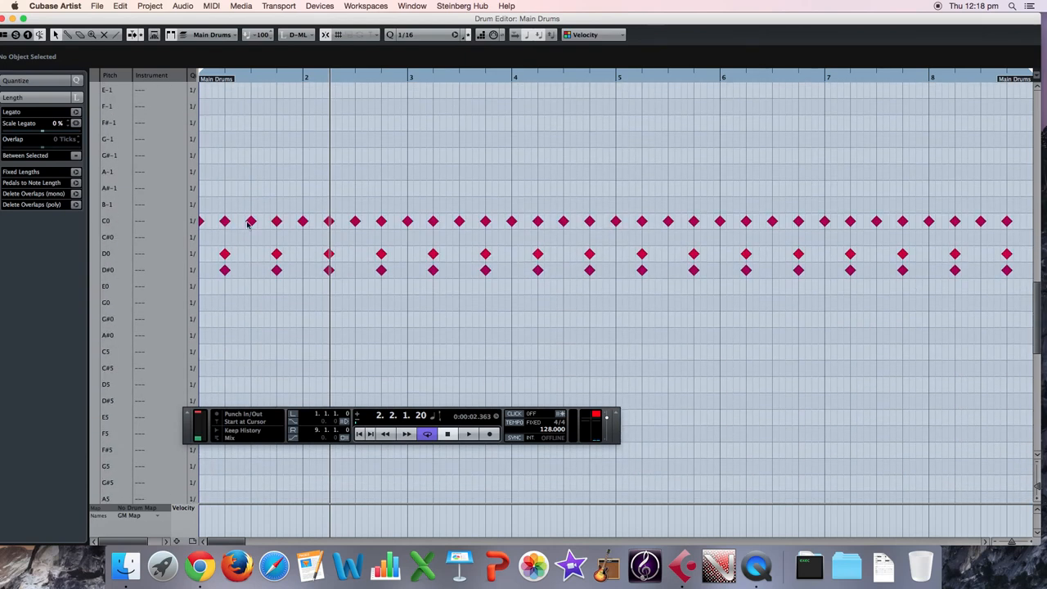
{"action": "left_click", "coordinate": [278, 221]}
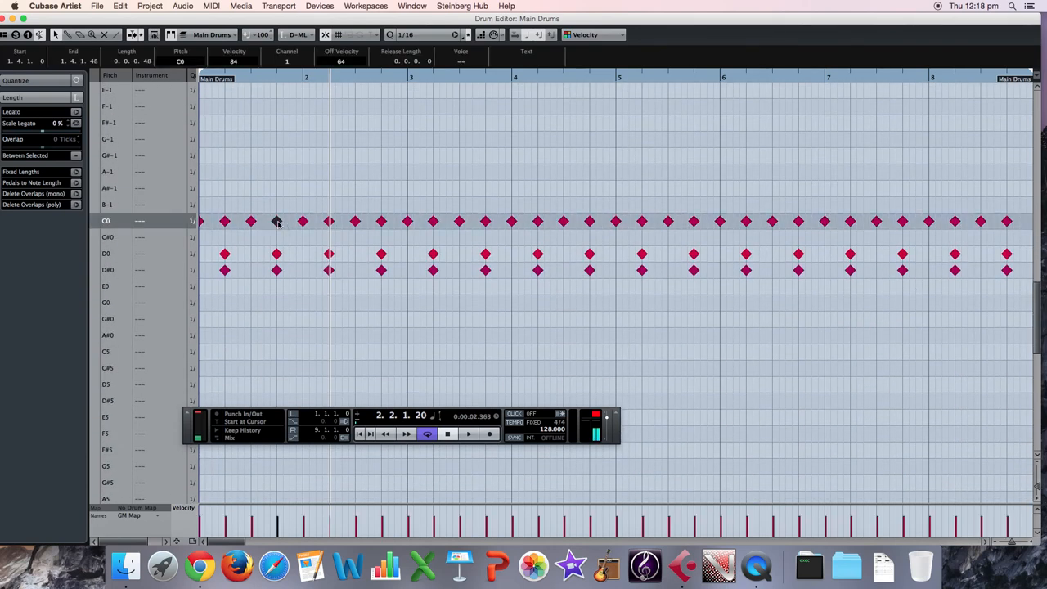
{"action": "left_click", "coordinate": [145, 222]}
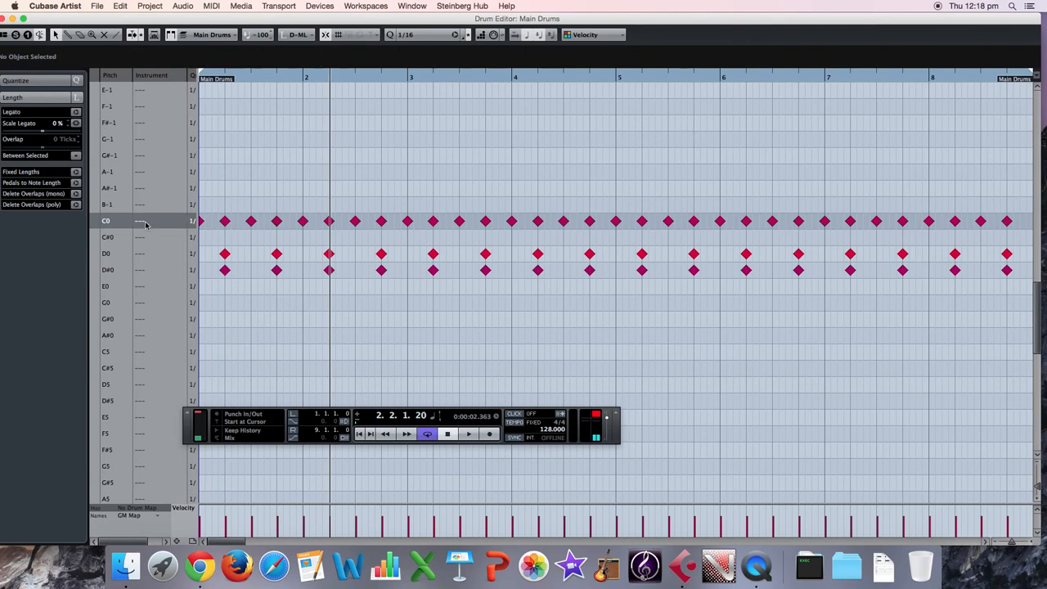
{"action": "key", "text": "c"}
{"action": "double_click", "coordinate": [145, 223]}
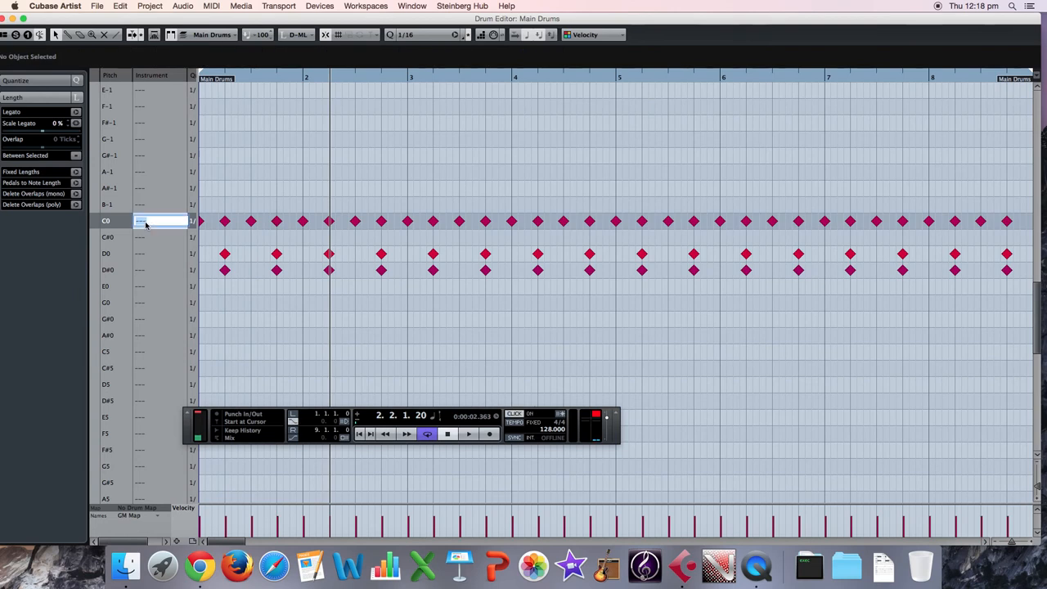
{"action": "type", "text": "Kick"}
Audition the D0 drum sound and name its instrument Slap.
{"action": "left_click", "coordinate": [226, 255]}
{"action": "double_click", "coordinate": [149, 257]}
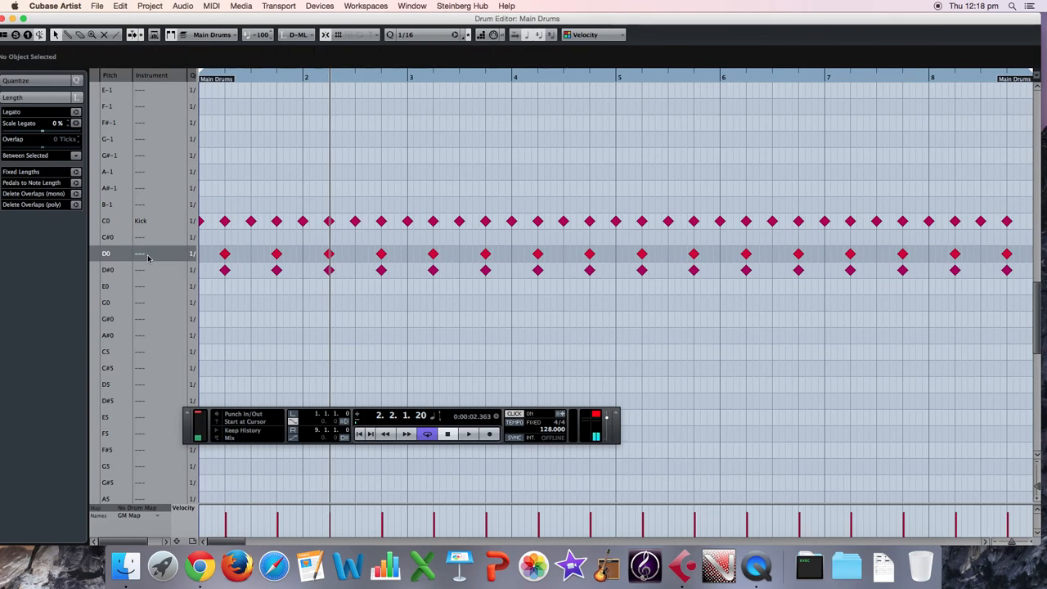
{"action": "key", "text": "shift+s"}
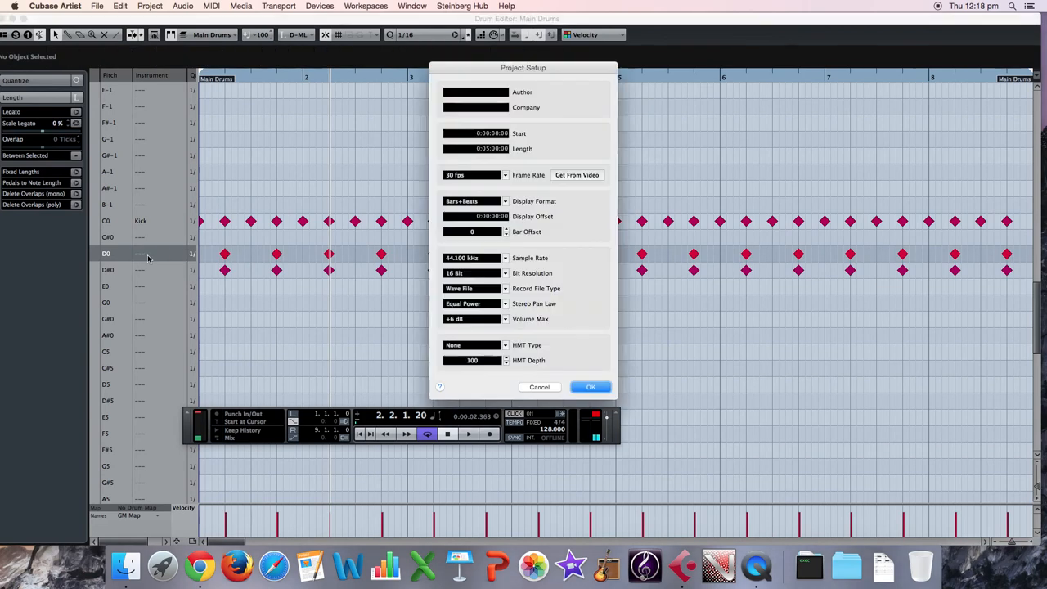
{"action": "left_click", "coordinate": [524, 386]}
{"action": "double_click", "coordinate": [151, 257]}
{"action": "type", "text": "Slap"}
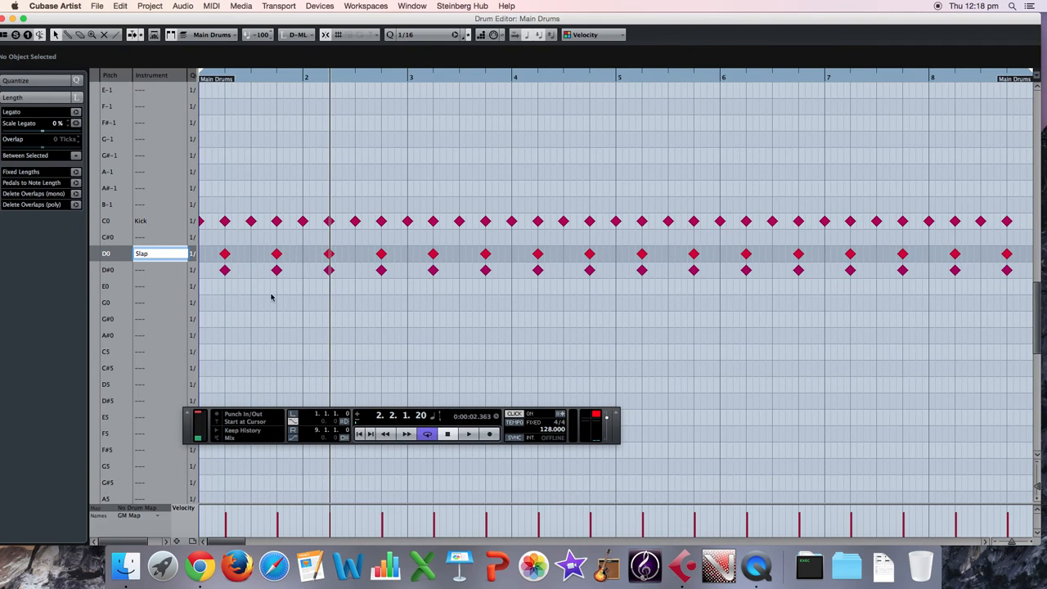
{"action": "key", "text": "Return"}
Audition the D#0 drum sound, return the cursor to the start, and name the D#0 instrument Clap.
{"action": "left_click", "coordinate": [225, 269]}
{"action": "double_click", "coordinate": [151, 273]}
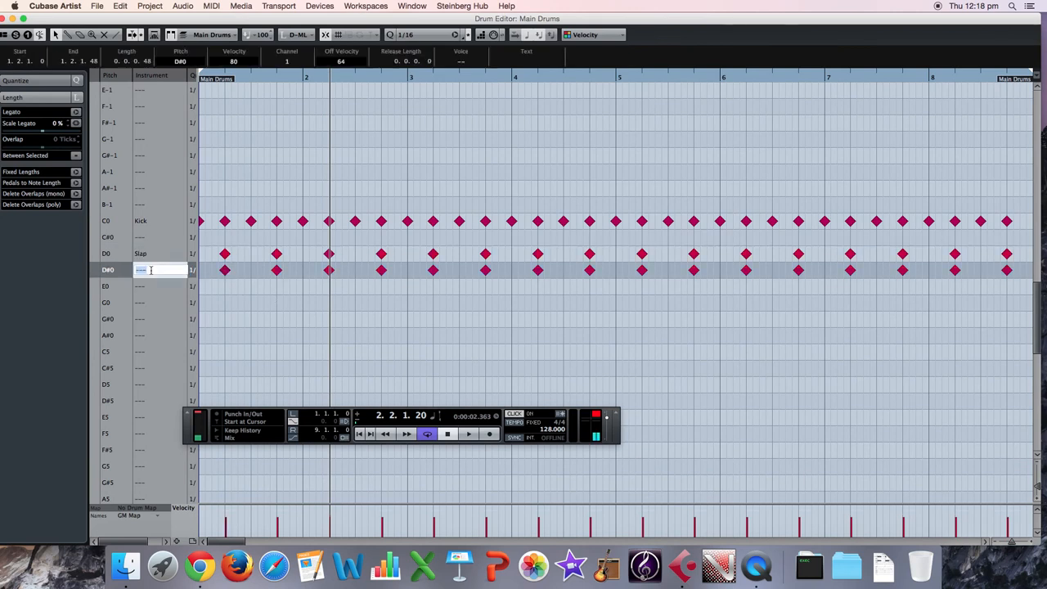
{"action": "key", "text": "Return"}
{"action": "key", "text": "period"}
{"action": "scroll", "coordinate": [151, 272], "scroll_direction": "up", "scroll_amount": 5}
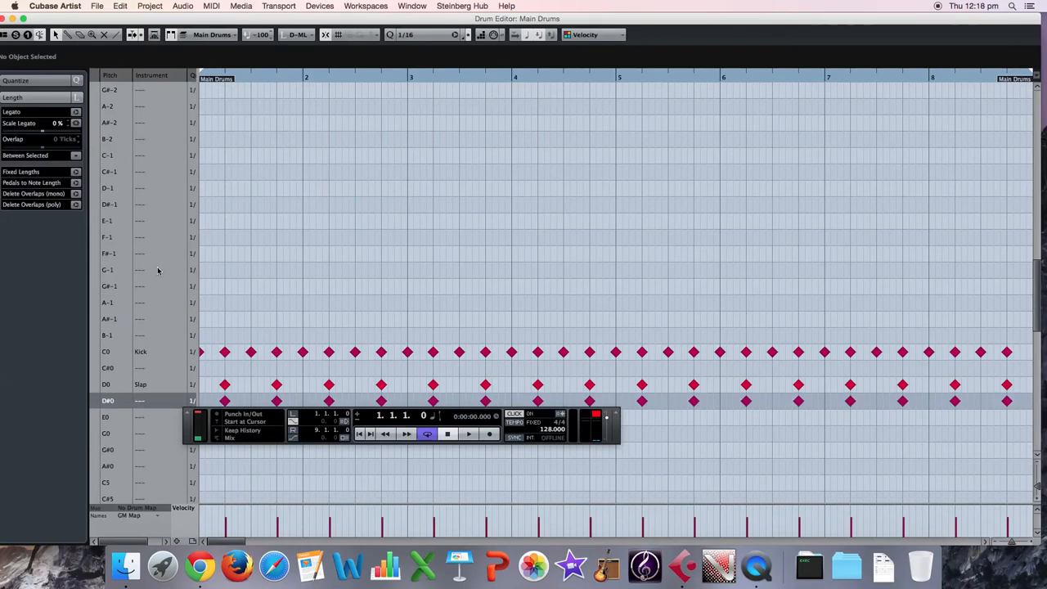
{"action": "double_click", "coordinate": [147, 400]}
{"action": "type", "text": "Clap"}
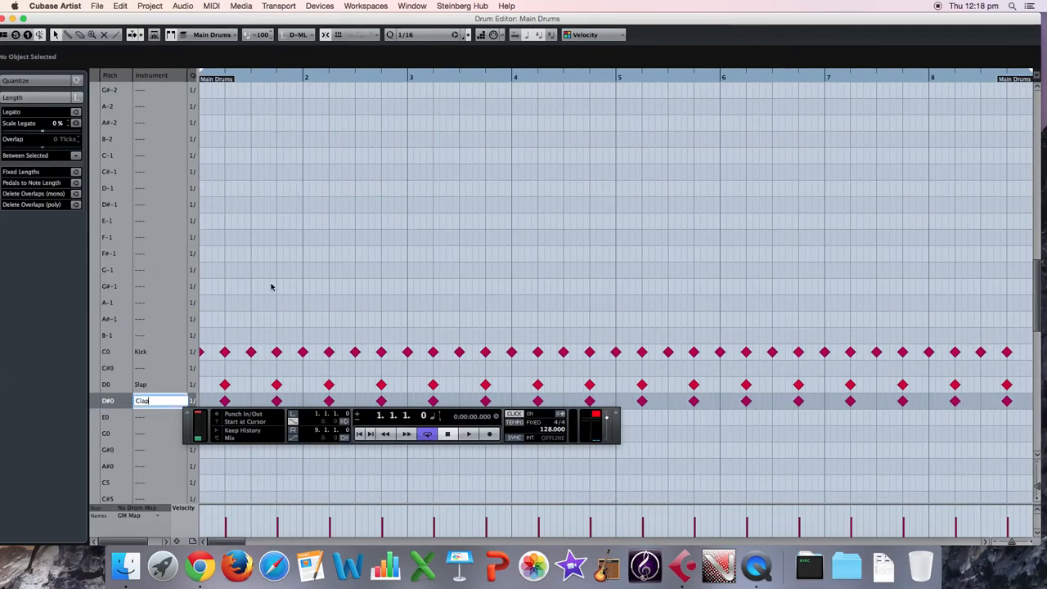
{"action": "key", "text": "Return"}
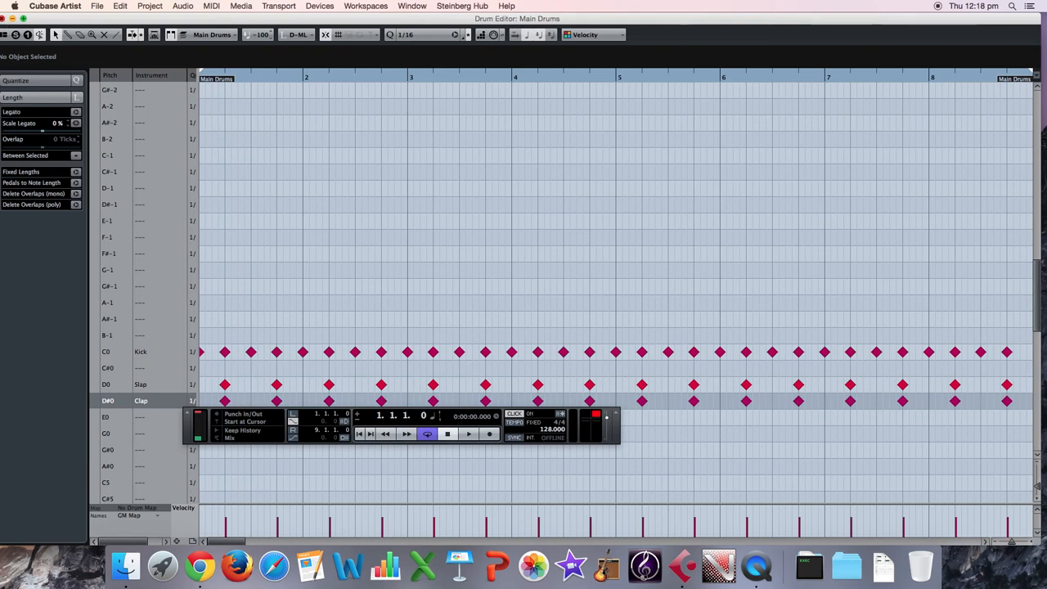
Close the Drum Editor and enlarge the project window until the timeline shows up to bar 17.
{"action": "left_click", "coordinate": [4, 19]}
{"action": "left_click", "coordinate": [412, 171]}
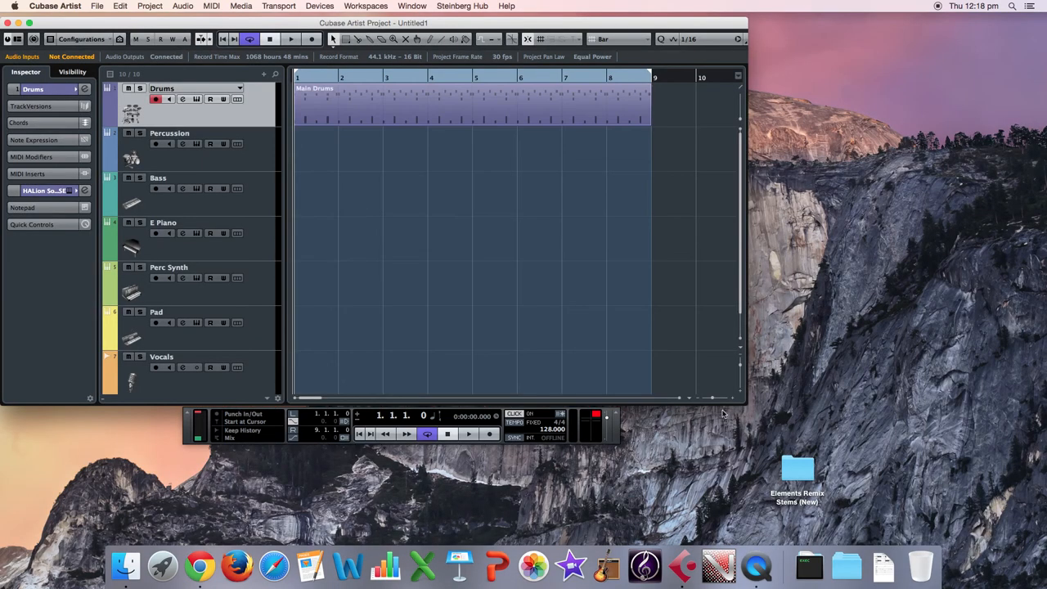
{"action": "left_click_drag", "start_coordinate": [741, 400], "coordinate": [1027, 420]}
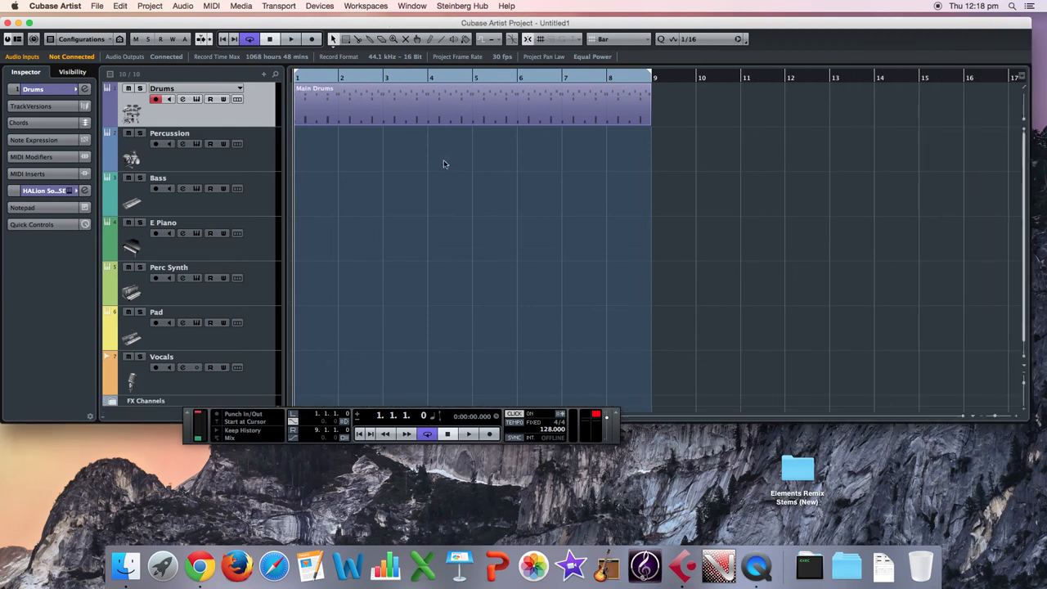
Duplicate the Main Drums part on the Drums track so the copy starts at bar 9.
{"action": "left_click", "coordinate": [395, 112]}
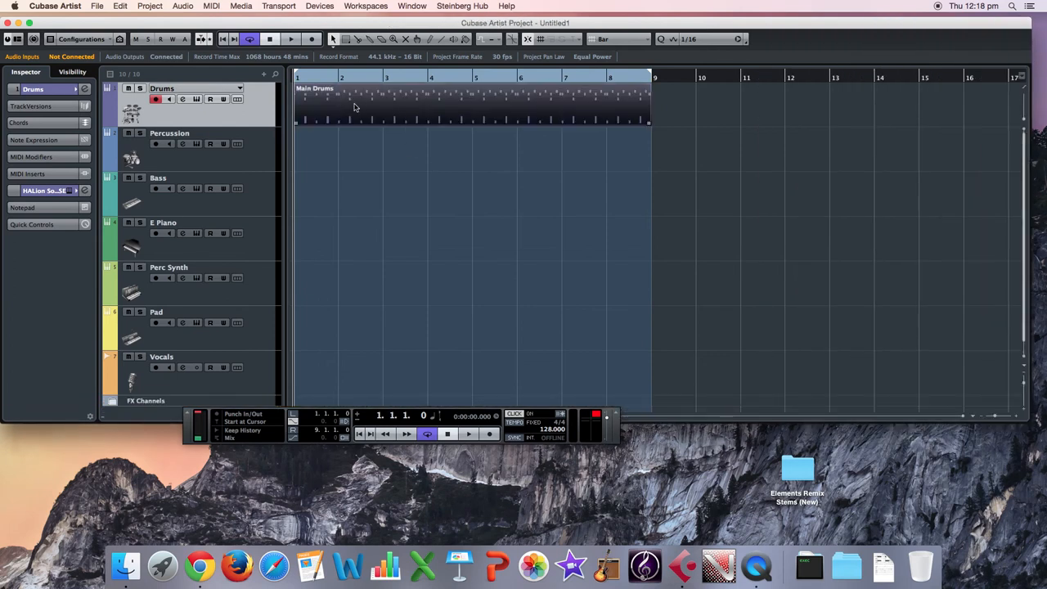
{"action": "left_click_drag", "start_coordinate": [527, 116], "coordinate": [706, 112]}
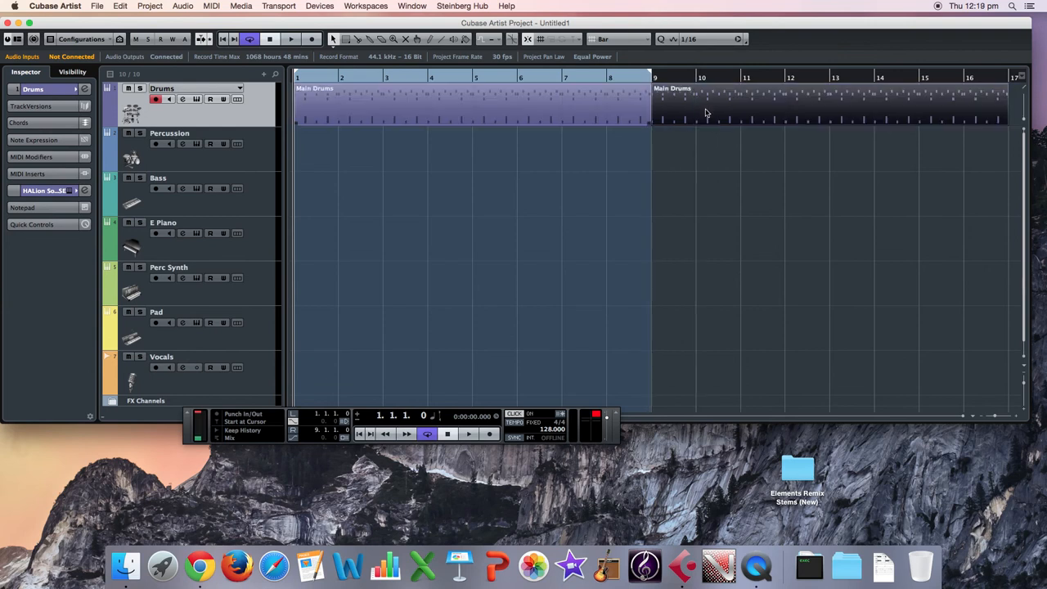
{"action": "left_click", "coordinate": [702, 167]}
{"action": "left_click", "coordinate": [471, 112]}
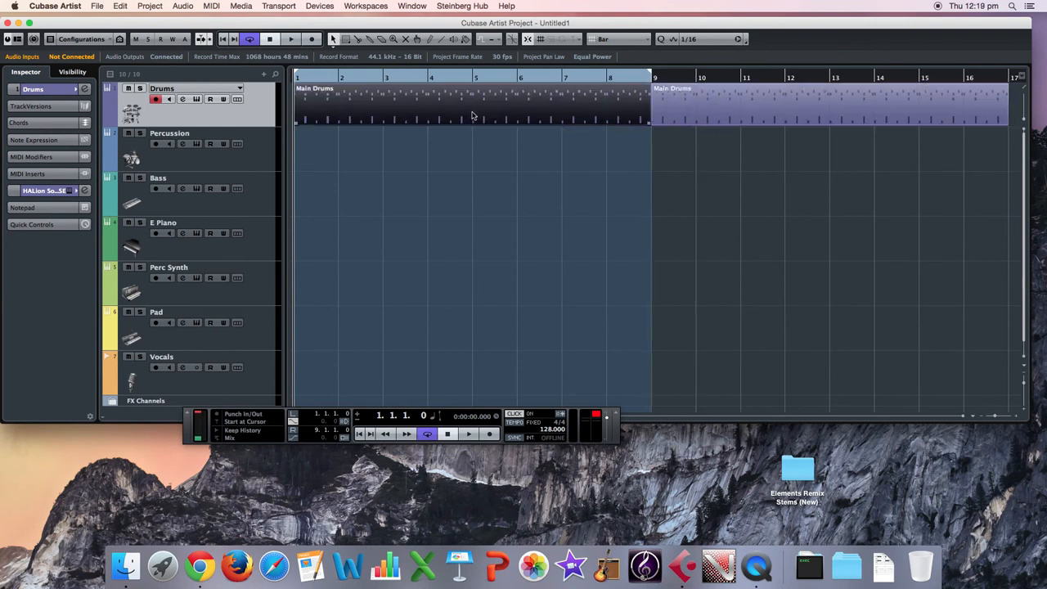
{"action": "left_click", "coordinate": [84, 94]}
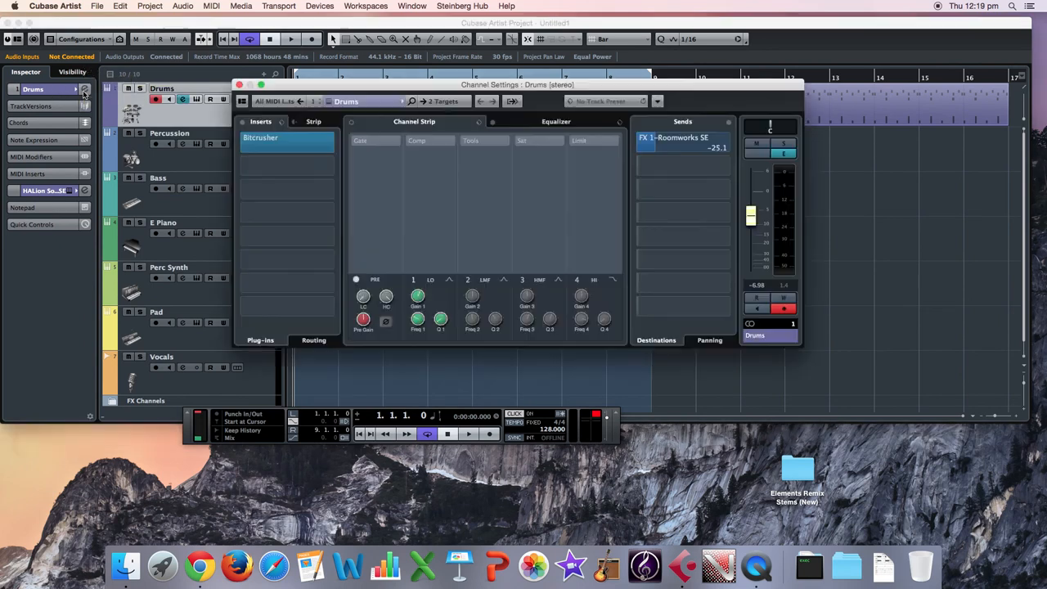
{"action": "left_click", "coordinate": [233, 81]}
{"action": "left_click", "coordinate": [40, 90]}
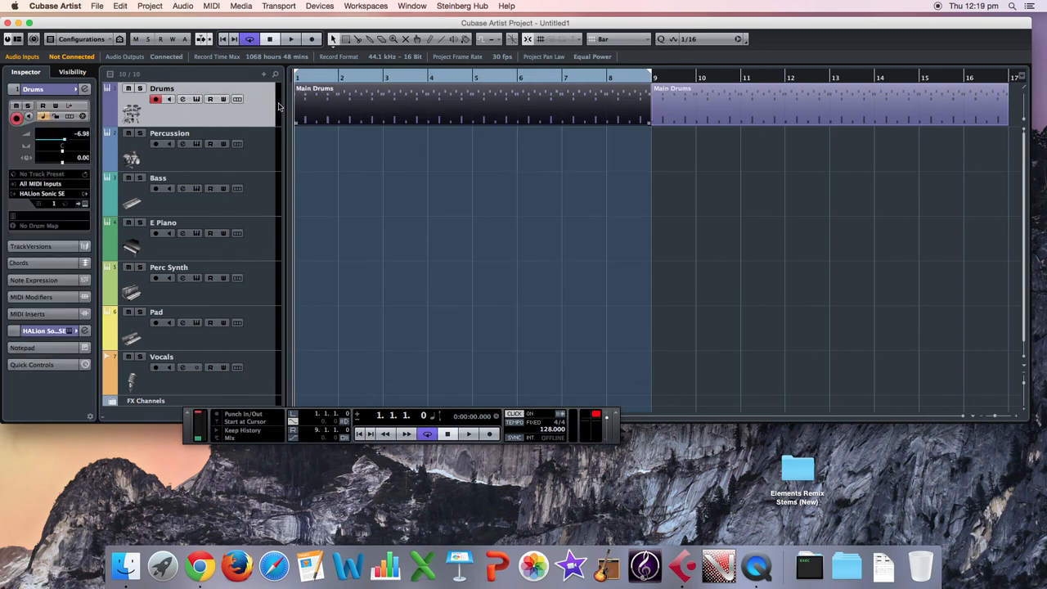
{"action": "left_click", "coordinate": [72, 72]}
{"action": "left_click", "coordinate": [43, 75]}
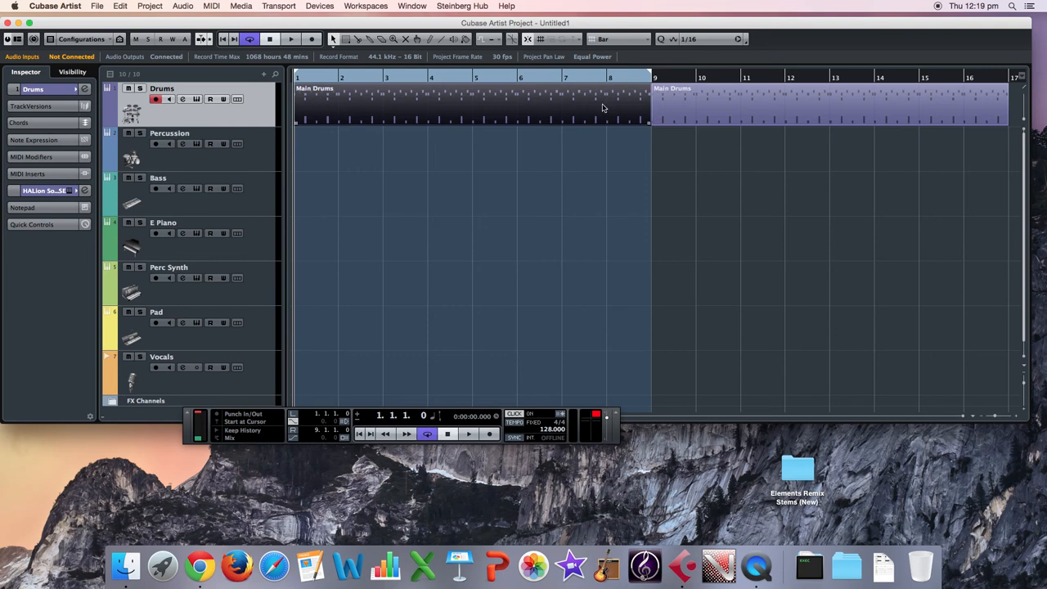
{"action": "left_click", "coordinate": [743, 98]}
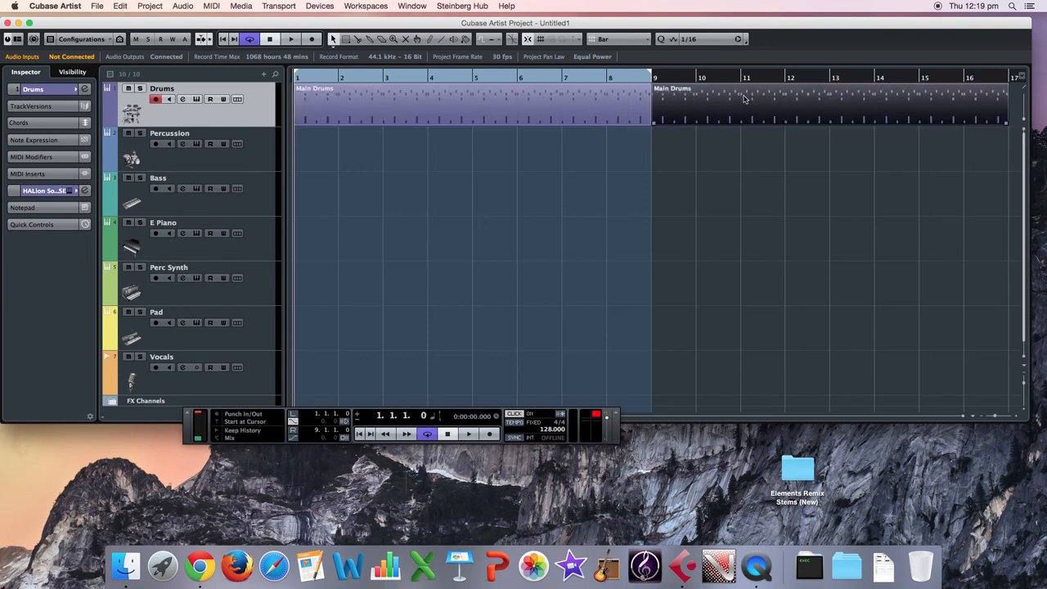
{"action": "double_click", "coordinate": [673, 92]}
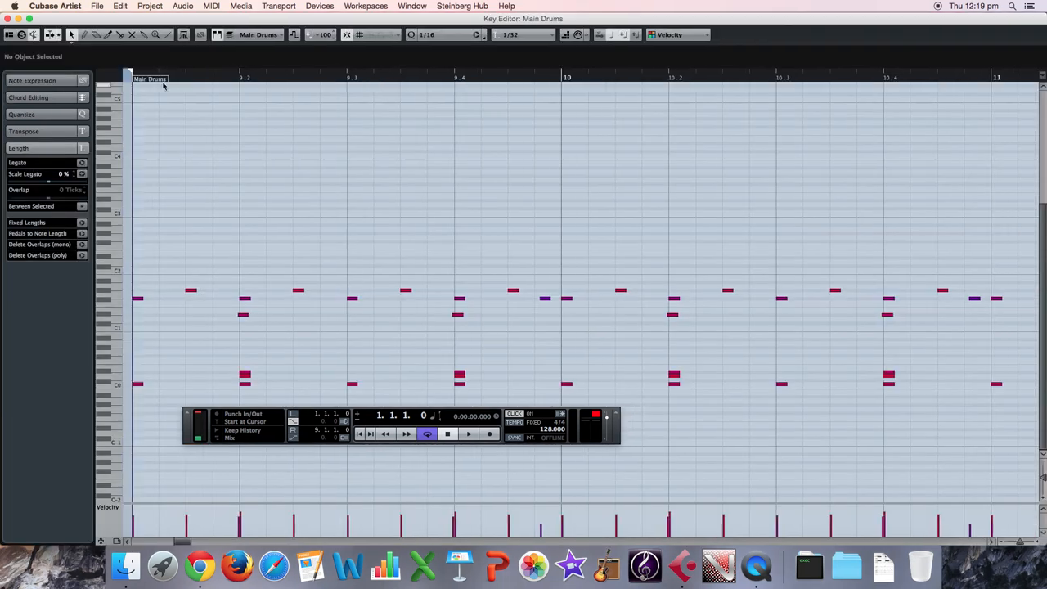
{"action": "left_click", "coordinate": [7, 19]}
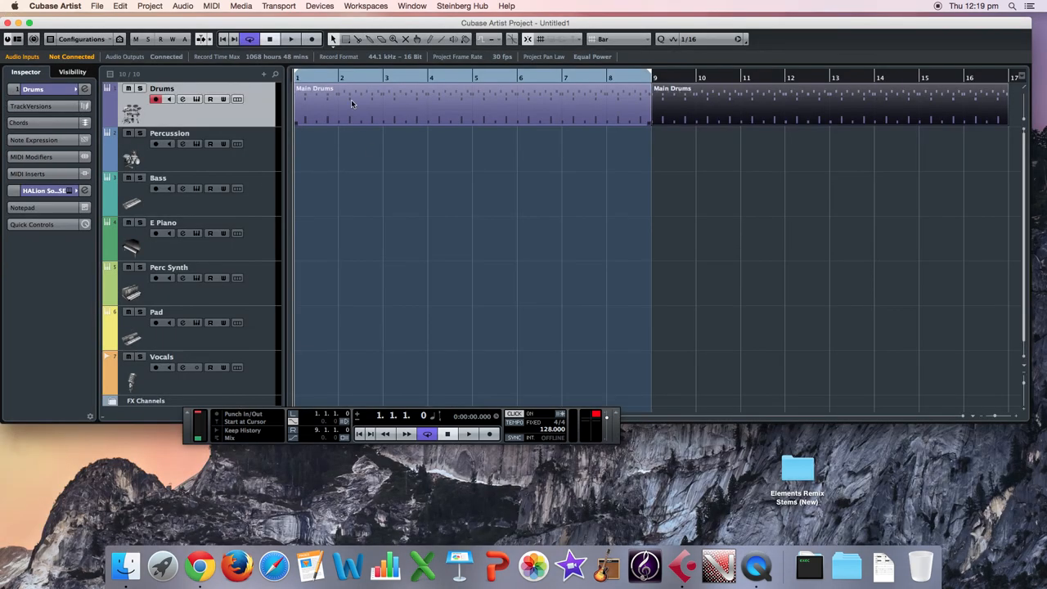
{"action": "left_click", "coordinate": [51, 192]}
{"action": "left_click", "coordinate": [51, 191]}
{"action": "left_click", "coordinate": [84, 191]}
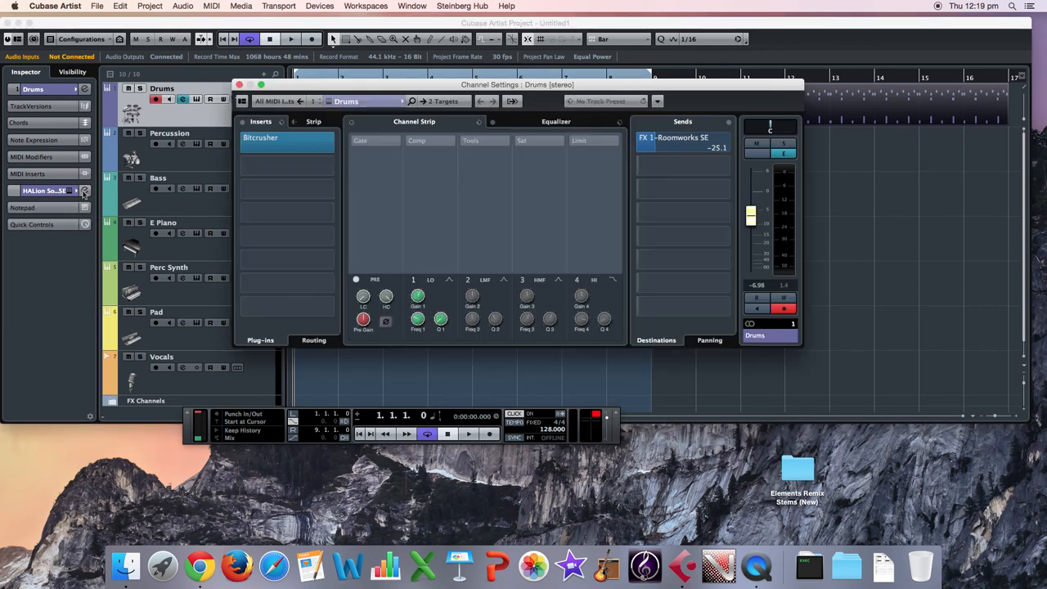
{"action": "left_click", "coordinate": [240, 83]}
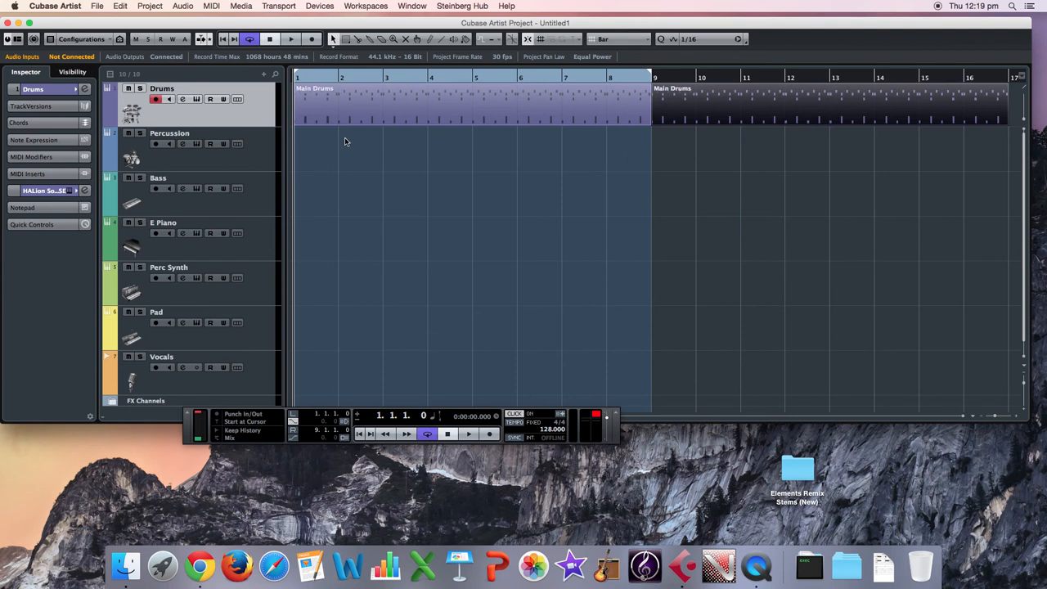
Expand the Drums track's basic settings in the Inspector and show the Info Line in the project window.
{"action": "left_click", "coordinate": [13, 90]}
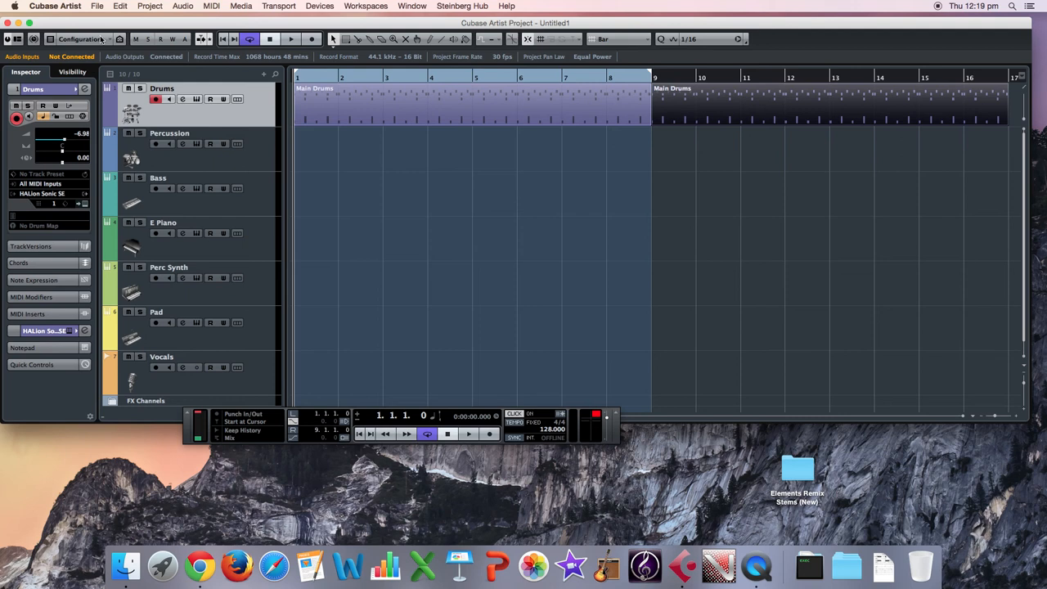
{"action": "left_click", "coordinate": [50, 40]}
{"action": "left_click", "coordinate": [52, 42]}
{"action": "left_click", "coordinate": [122, 40]}
{"action": "left_click", "coordinate": [95, 43]}
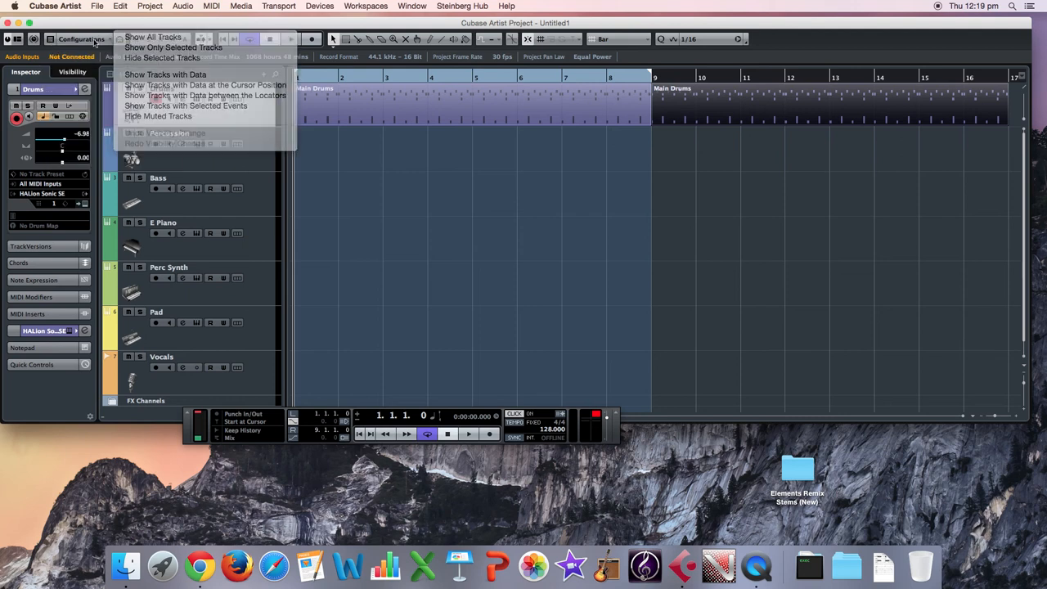
{"action": "left_click", "coordinate": [12, 41]}
{"action": "left_click", "coordinate": [67, 75]}
{"action": "left_click", "coordinate": [169, 86]}
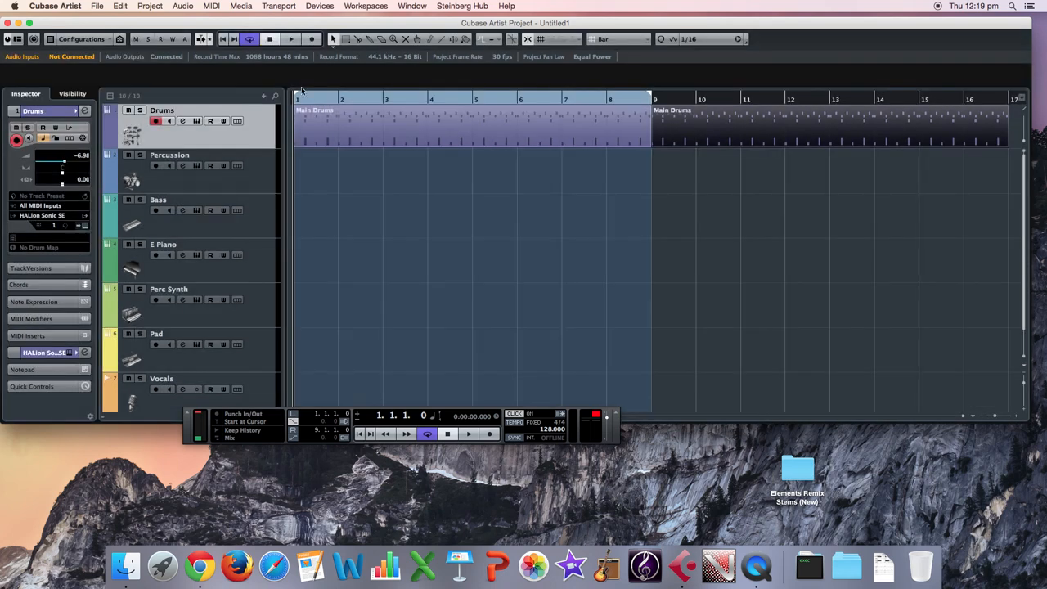
Rename the Main Drums part that starts at bar 1 as Mix In.
{"action": "left_click", "coordinate": [581, 124]}
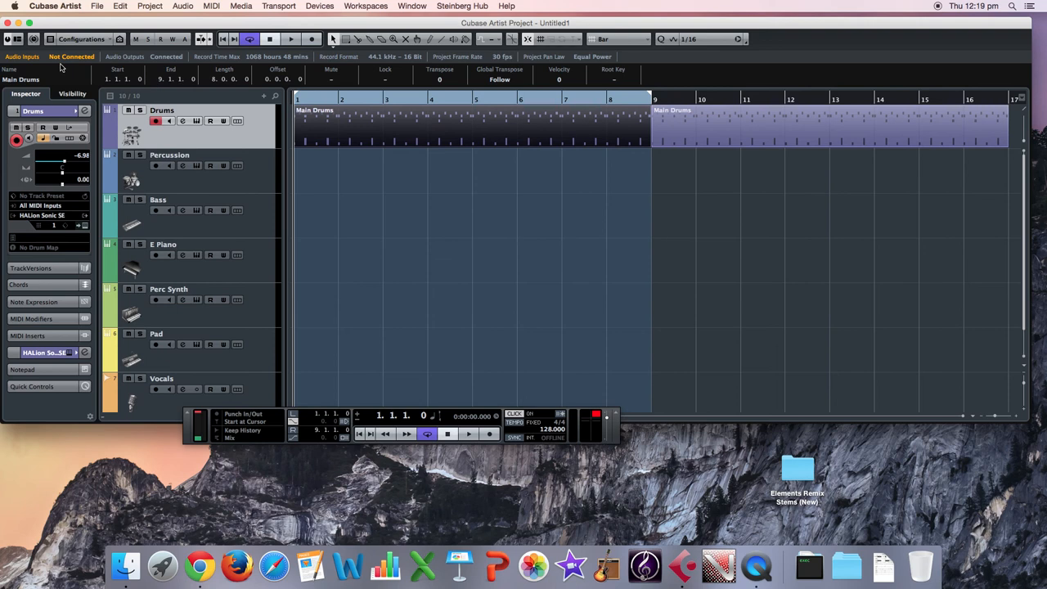
{"action": "left_click", "coordinate": [18, 39]}
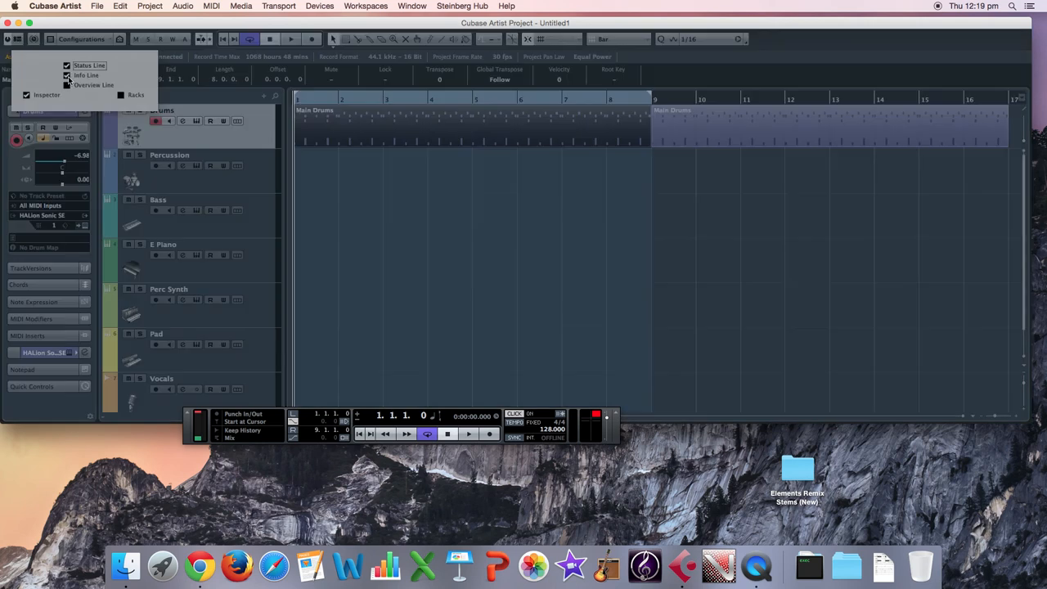
{"action": "left_click", "coordinate": [372, 165]}
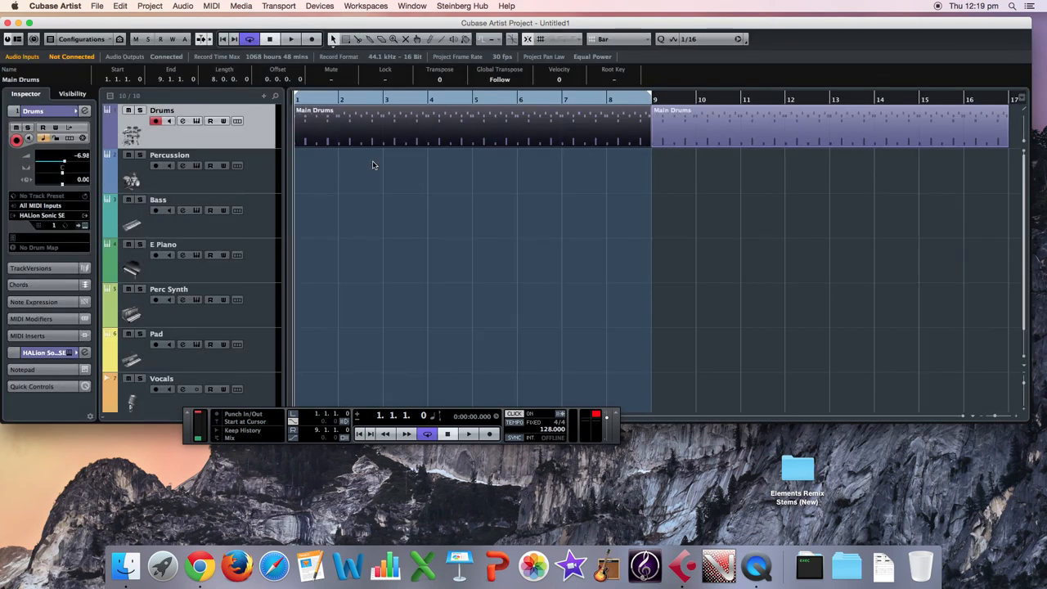
{"action": "left_click", "coordinate": [51, 80]}
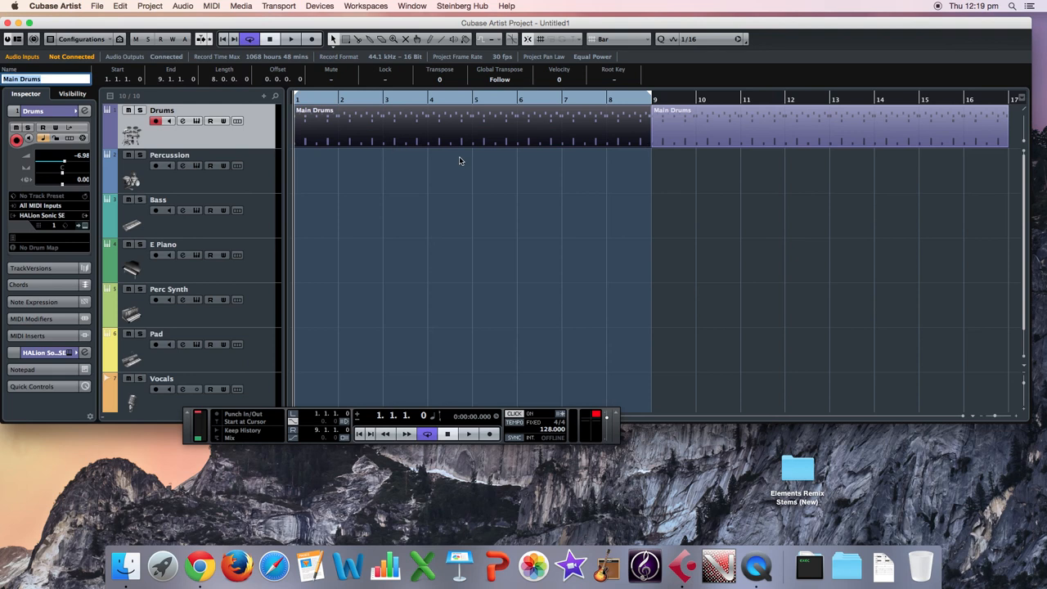
{"action": "type", "text": "Mix In"}
{"action": "left_click", "coordinate": [479, 174]}
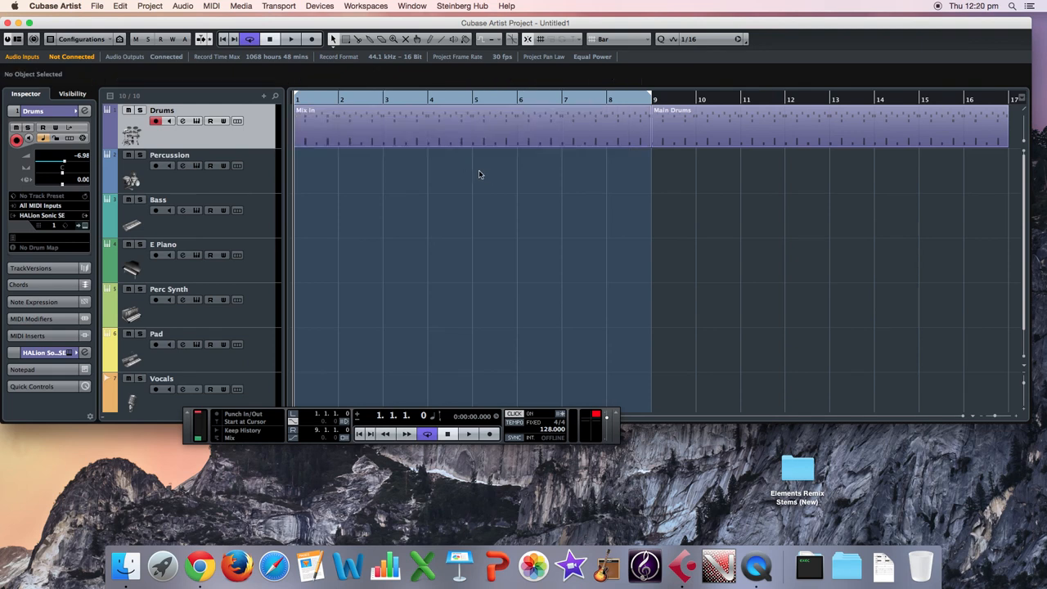
Place the project cursor at bar 8 and set the cycle range to bar 9 only, from 9.1.1.0 to 10.1.1.0.
{"action": "left_click", "coordinate": [673, 136]}
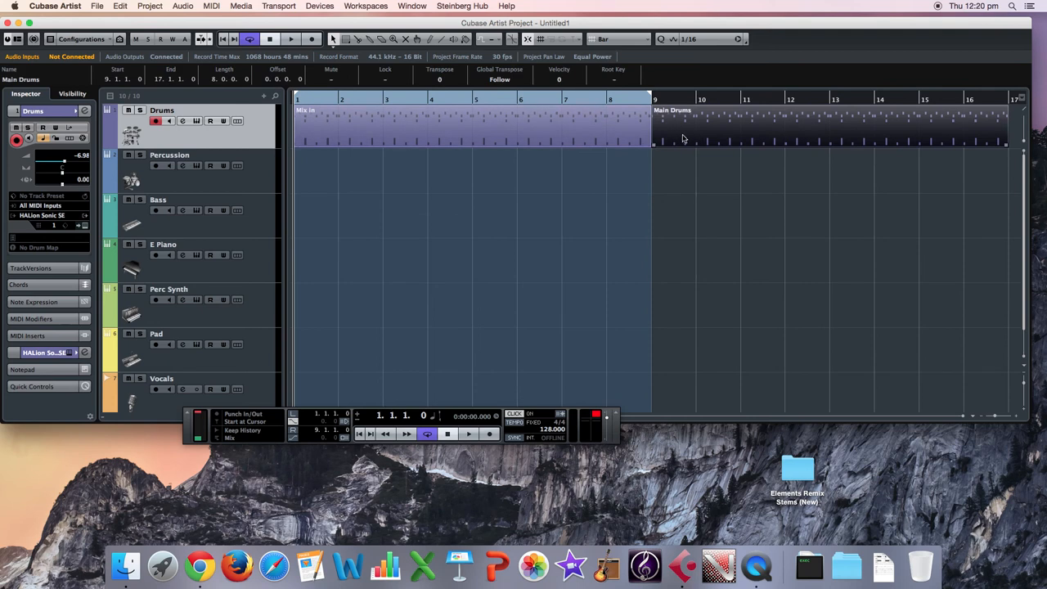
{"action": "left_click_drag", "start_coordinate": [624, 100], "coordinate": [607, 102]}
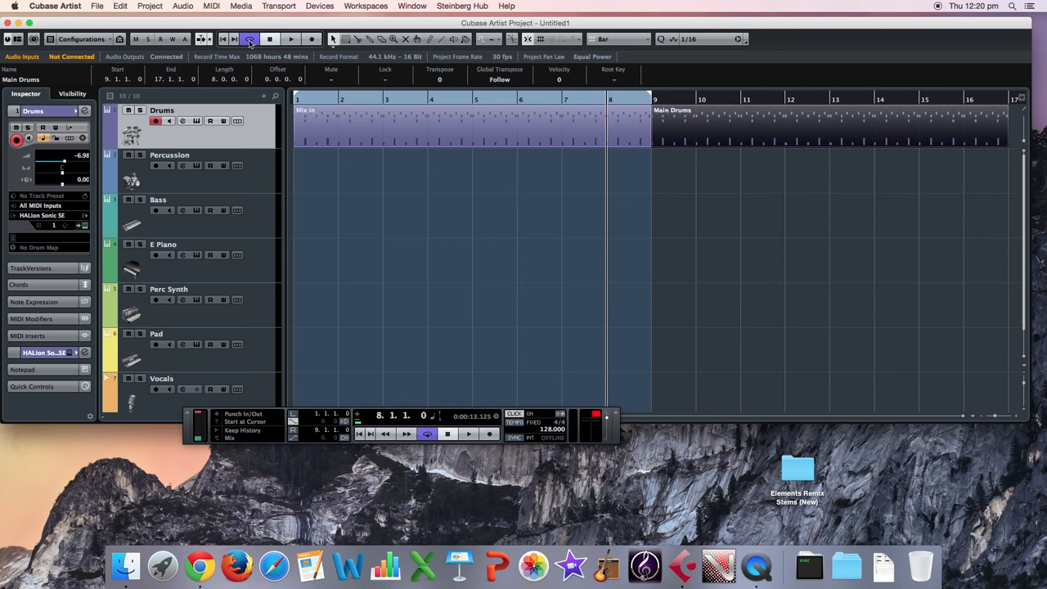
{"action": "left_click_drag", "start_coordinate": [296, 99], "coordinate": [514, 103]}
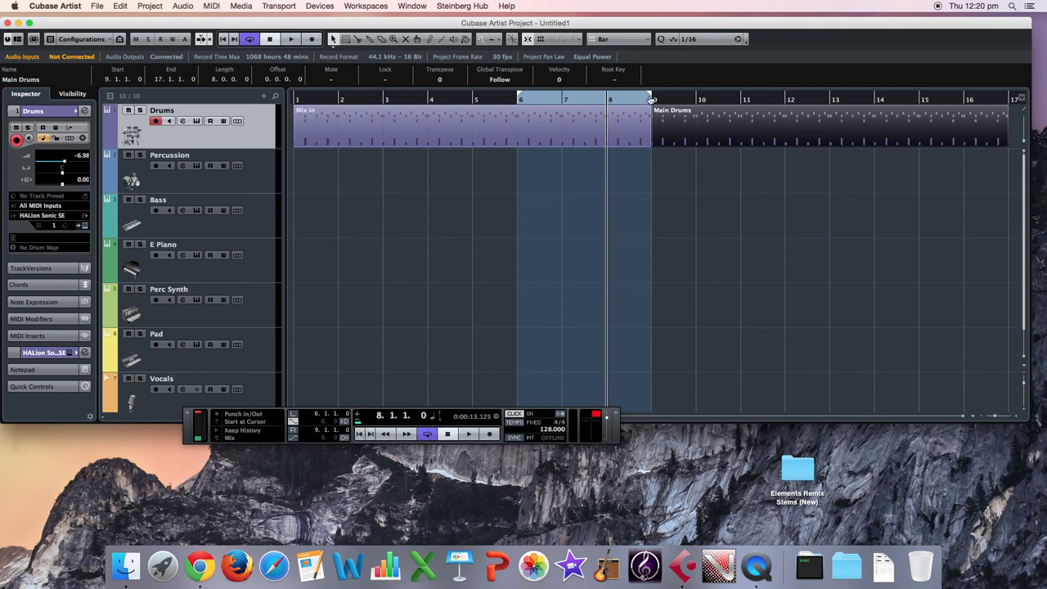
{"action": "mouse_move", "coordinate": [634, 97]}
{"action": "left_mouse_down"}
{"action": "mouse_move", "coordinate": [779, 99]}
{"action": "mouse_move", "coordinate": [695, 101]}
{"action": "left_mouse_up"}
{"action": "left_click", "coordinate": [703, 175]}
Open the Main Drums part at bar 9 in the Drum Editor with the Kick, Slap and Clap rows in view.
{"action": "left_click", "coordinate": [691, 142]}
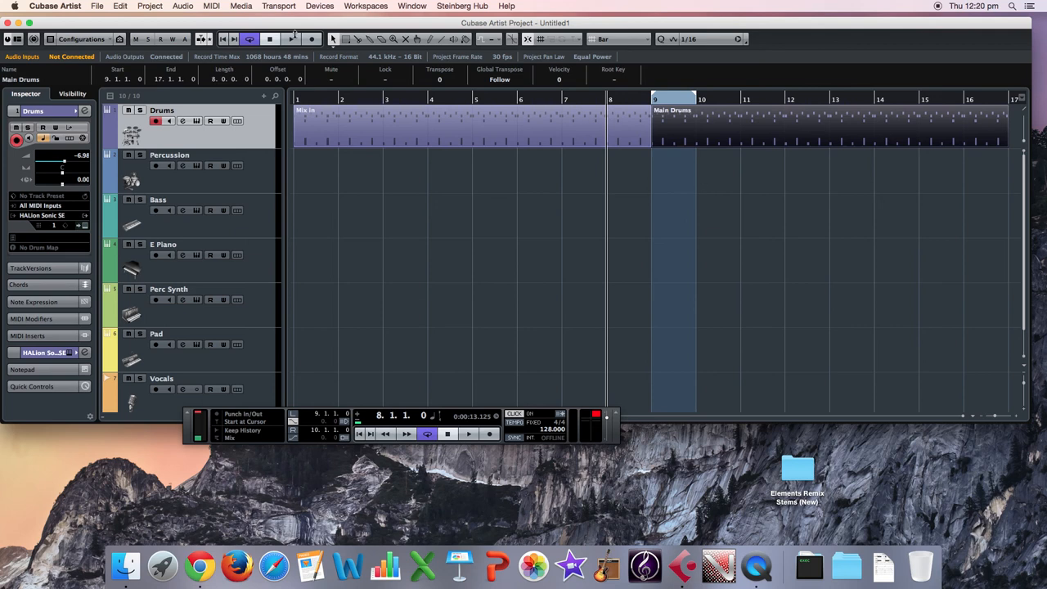
{"action": "left_click", "coordinate": [211, 6]}
{"action": "left_click", "coordinate": [238, 47]}
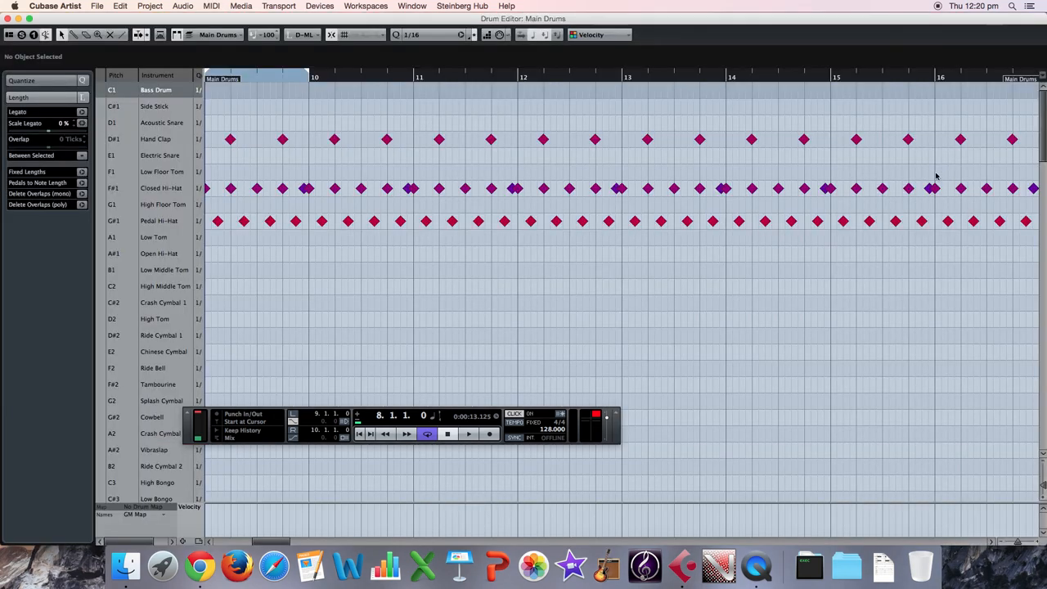
{"action": "left_click_drag", "start_coordinate": [1042, 133], "coordinate": [1044, 250]}
{"action": "scroll", "coordinate": [922, 262], "scroll_direction": "down", "scroll_amount": 10}
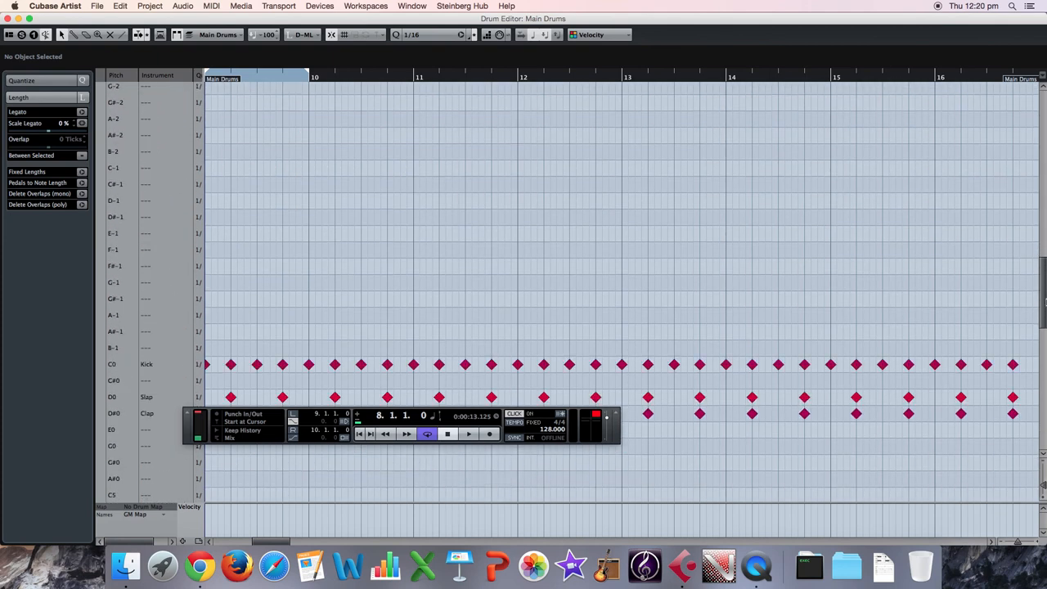
With bar 9 looping, delete its Kick and Slap notes, and finish by stopping the transport and closing the Drum Editor.
{"action": "key", "text": "space"}
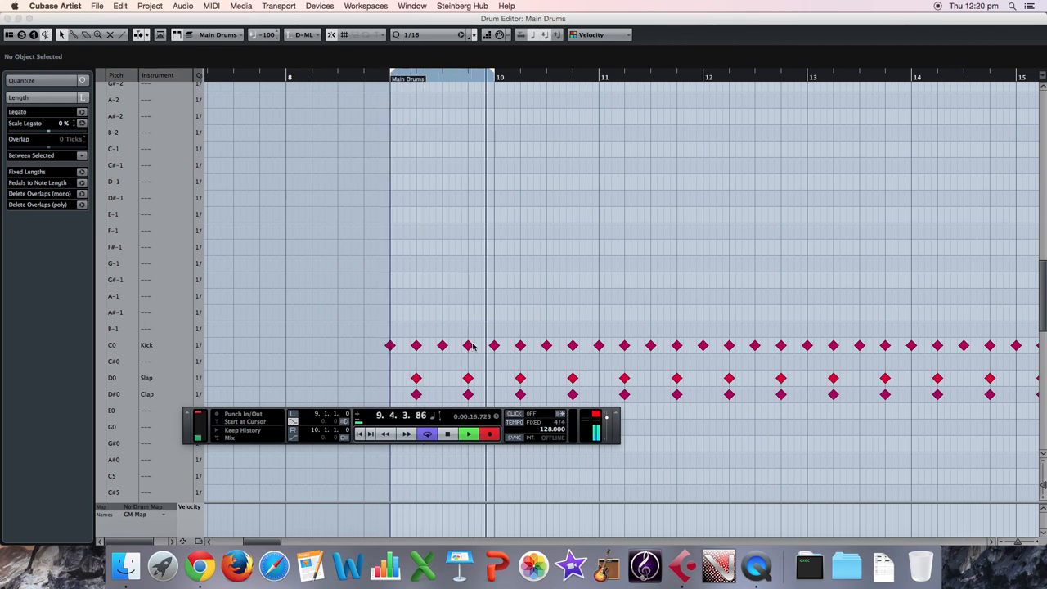
{"action": "left_click_drag", "start_coordinate": [473, 338], "coordinate": [387, 346]}
{"action": "key", "text": "Delete"}
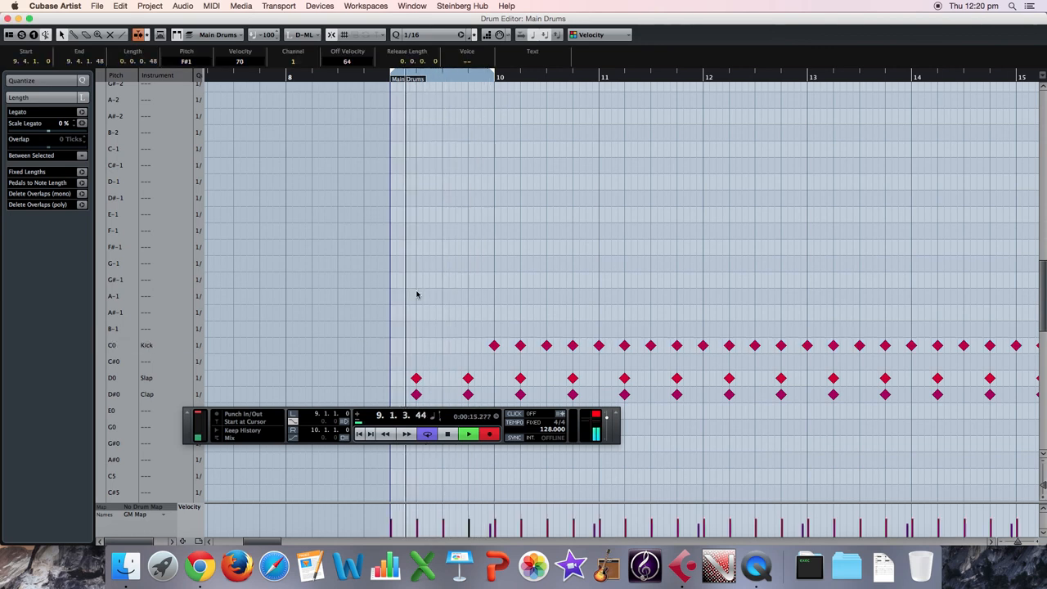
{"action": "left_click_drag", "start_coordinate": [474, 362], "coordinate": [413, 383]}
{"action": "key", "text": "Delete"}
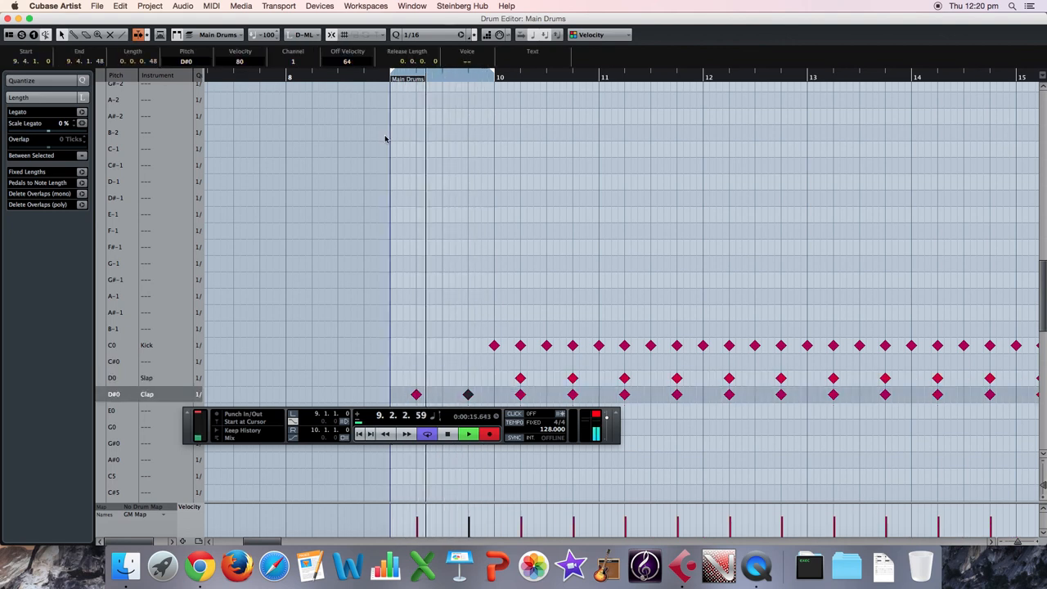
{"action": "key", "text": "space"}
{"action": "left_click", "coordinate": [7, 19]}
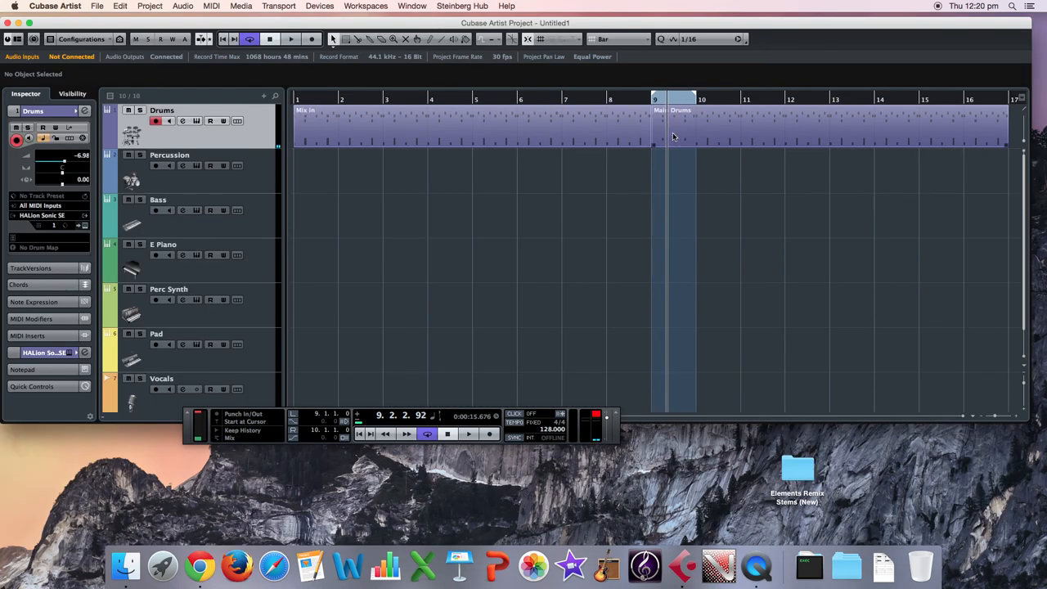
Split the Main Drums part at bar 10 and erase everything from bar 10 onward.
{"action": "left_click", "coordinate": [359, 43]}
{"action": "left_click", "coordinate": [697, 138]}
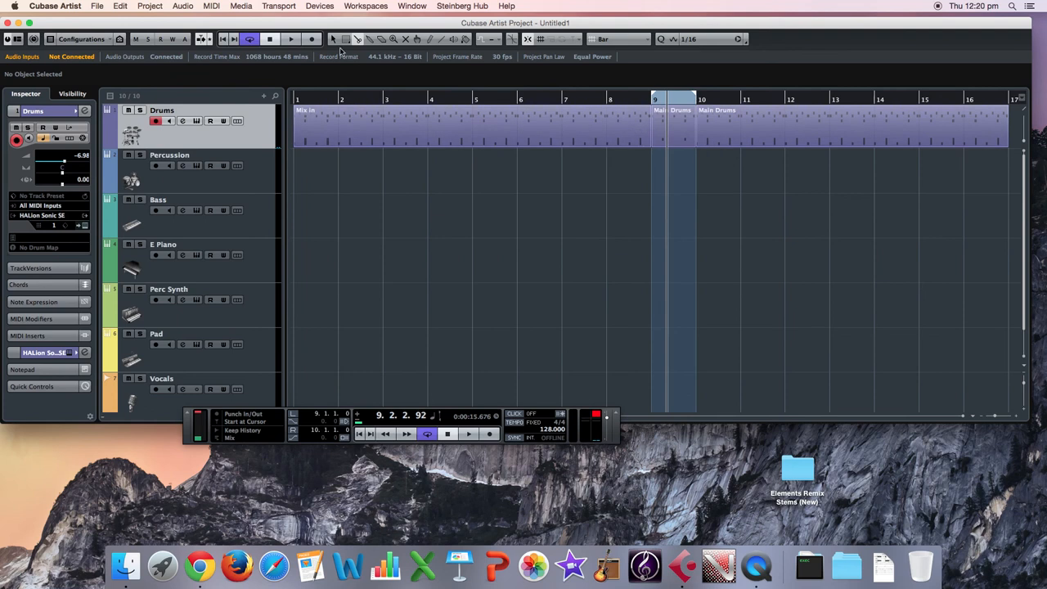
{"action": "left_click", "coordinate": [382, 39]}
{"action": "scroll", "coordinate": [773, 135], "scroll_direction": "down", "scroll_amount": 2}
{"action": "scroll", "coordinate": [762, 159], "scroll_direction": "up", "scroll_amount": 2}
{"action": "left_click", "coordinate": [741, 124]}
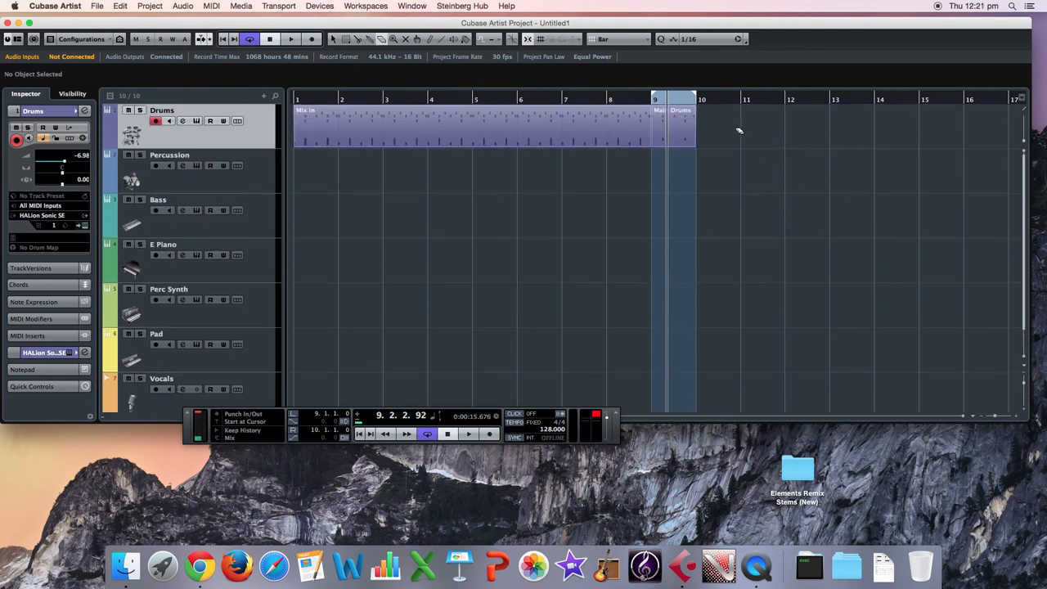
Split the Mix In part at bar 8 and erase its bar 8 section.
{"action": "left_click", "coordinate": [357, 39]}
{"action": "left_click", "coordinate": [608, 131]}
{"action": "left_click", "coordinate": [382, 39]}
{"action": "left_click", "coordinate": [610, 131]}
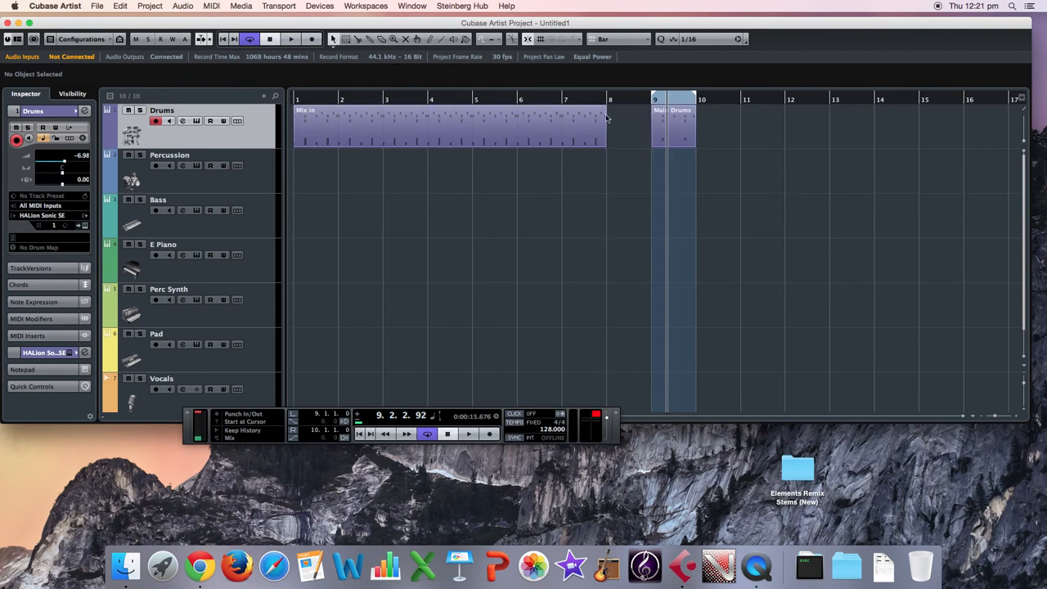
Move the one-bar Main Drums part from bar 9 to bar 8 and rename it Fill.
{"action": "left_click_drag", "start_coordinate": [686, 135], "coordinate": [639, 135]}
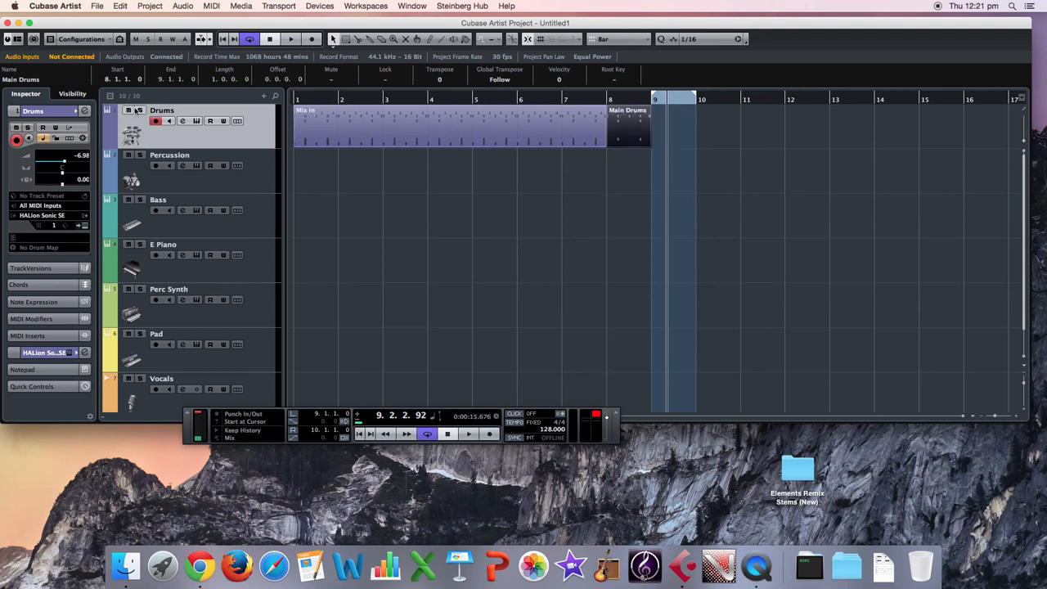
{"action": "left_click", "coordinate": [27, 80]}
{"action": "type", "text": "F"}
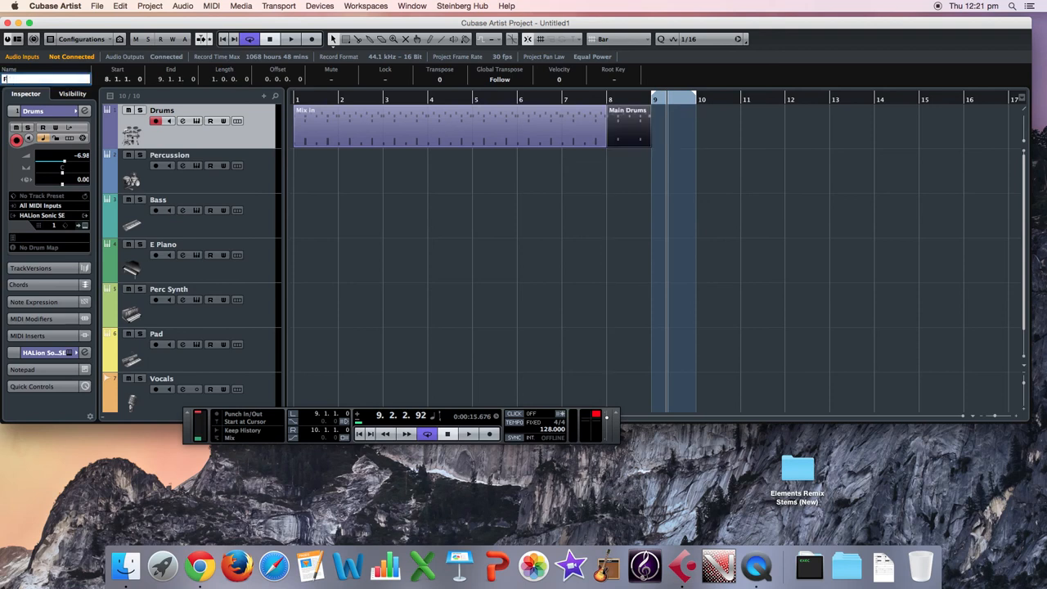
{"action": "key", "text": "Return"}
{"action": "left_click", "coordinate": [500, 226]}
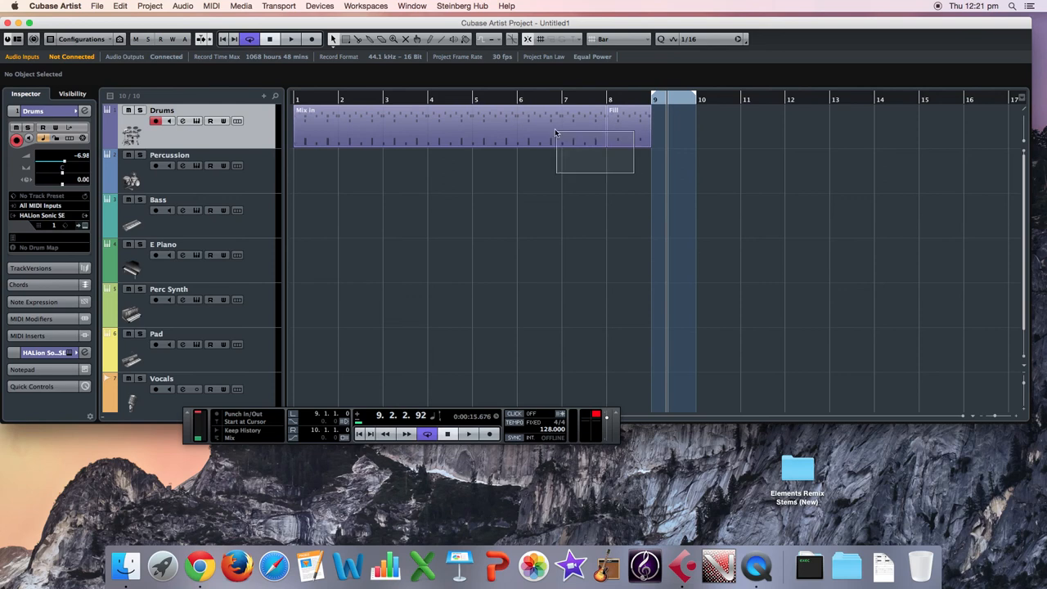
{"action": "key", "text": "super+a"}
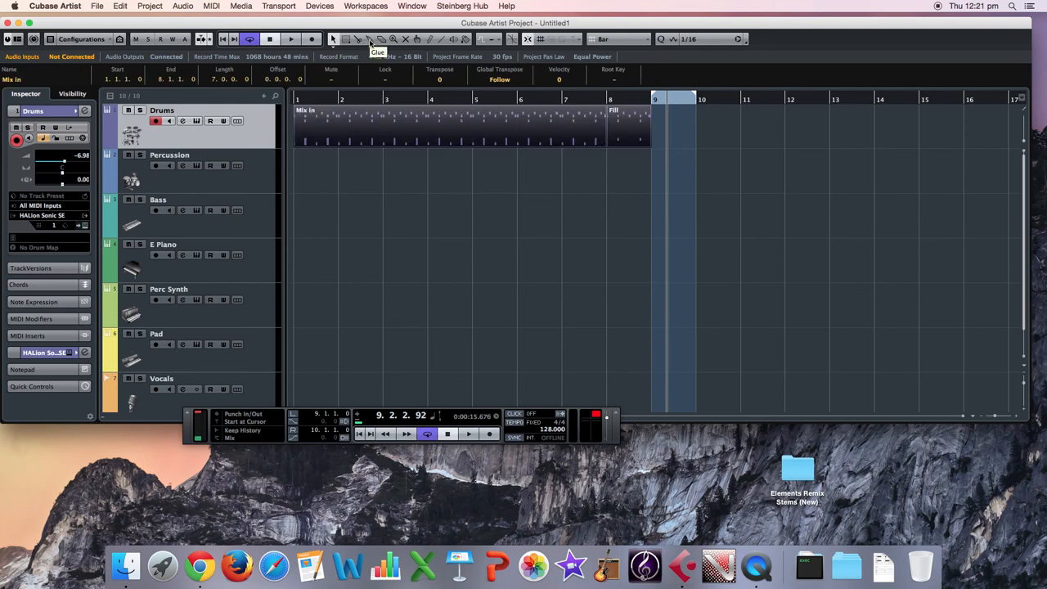
{"action": "left_click", "coordinate": [520, 175]}
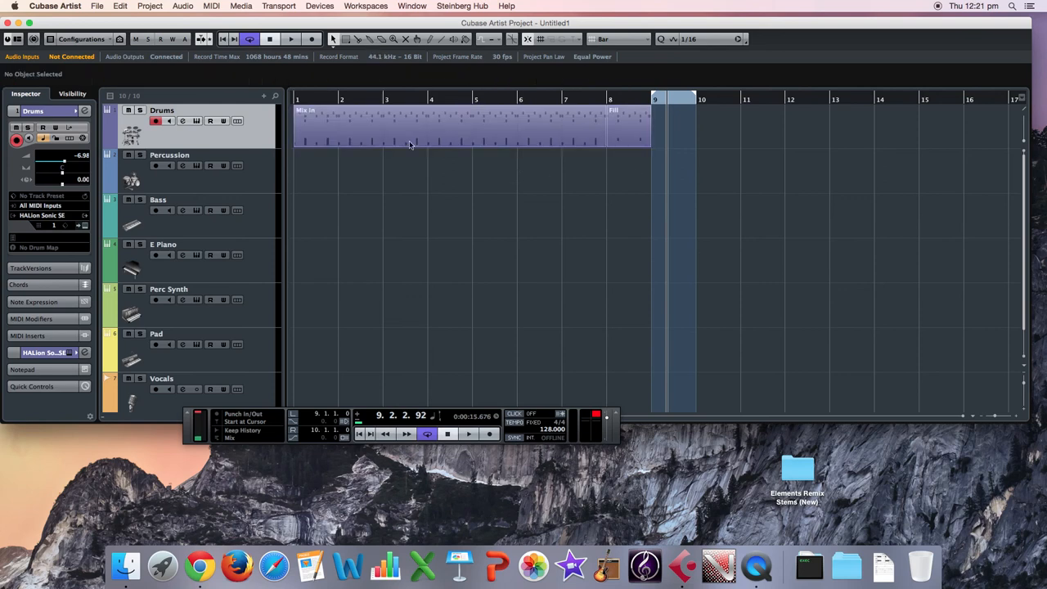
{"action": "left_click", "coordinate": [359, 46]}
{"action": "left_click", "coordinate": [333, 43]}
Copy the Mix In part so that the duplicate starts at bar 9, directly after the Fill part.
{"action": "left_click", "coordinate": [343, 122]}
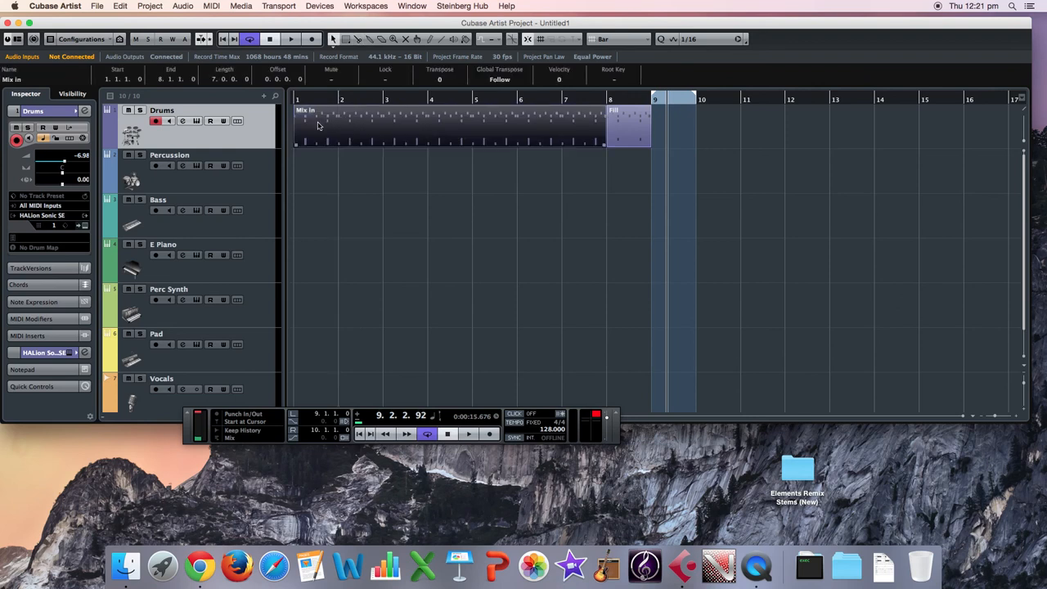
{"action": "left_click_drag", "start_coordinate": [319, 125], "coordinate": [695, 133]}
{"action": "left_click", "coordinate": [708, 164]}
{"action": "left_click", "coordinate": [691, 125]}
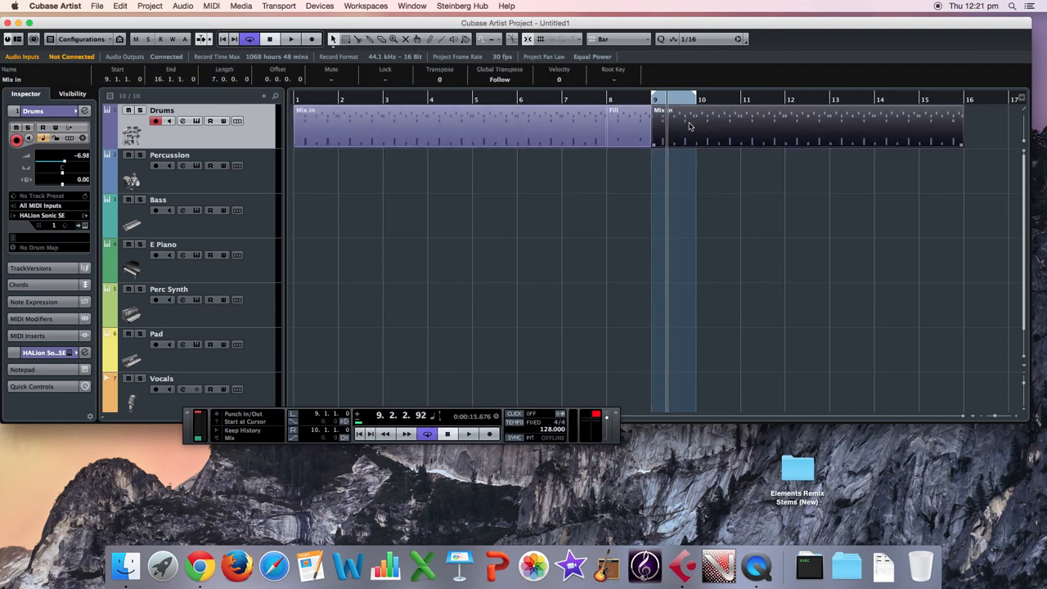
Open the copied Mix In part at bar 9 in the Drum Editor with its Kick, Slap and Clap rows in view.
{"action": "left_click", "coordinate": [210, 6]}
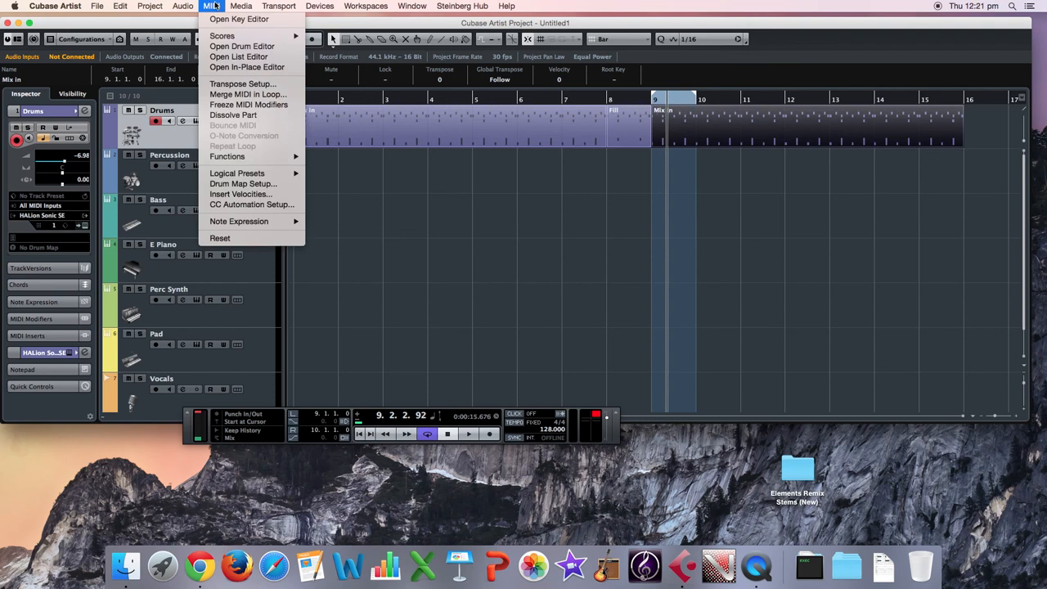
{"action": "left_click", "coordinate": [241, 47]}
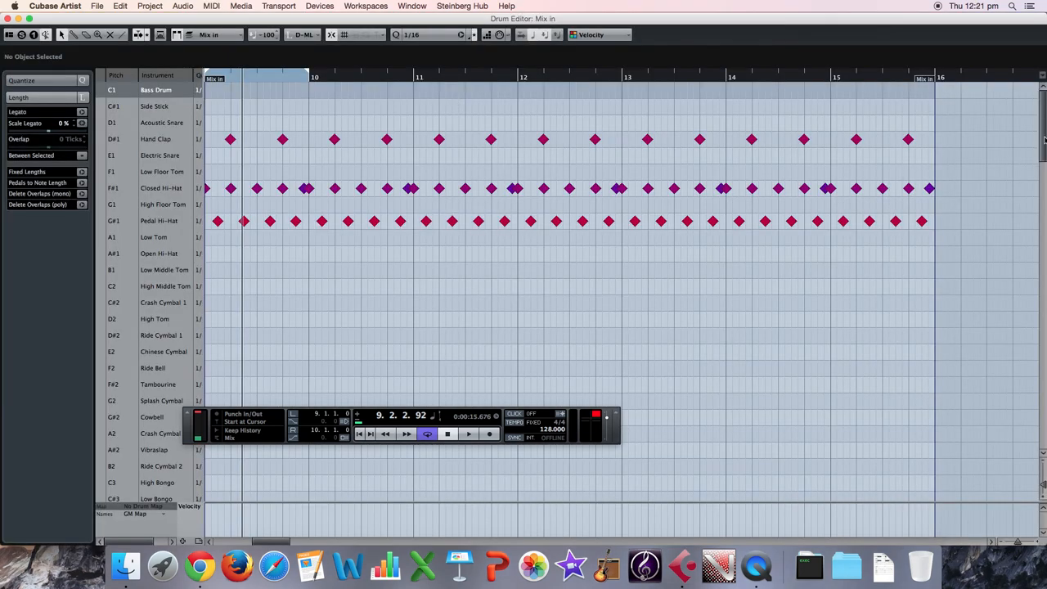
{"action": "left_click_drag", "start_coordinate": [1044, 140], "coordinate": [1044, 332]}
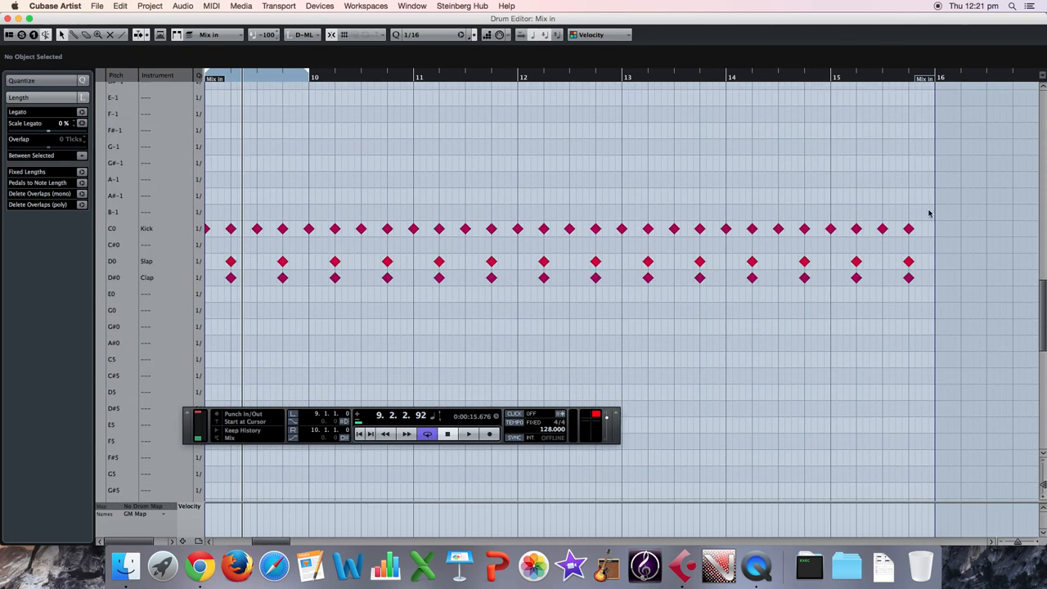
Delete all Kick, Slap and Clap notes from the copied Mix In part.
{"action": "left_click_drag", "start_coordinate": [928, 208], "coordinate": [269, 251]}
{"action": "scroll", "coordinate": [250, 227], "scroll_direction": "left", "scroll_amount": 10}
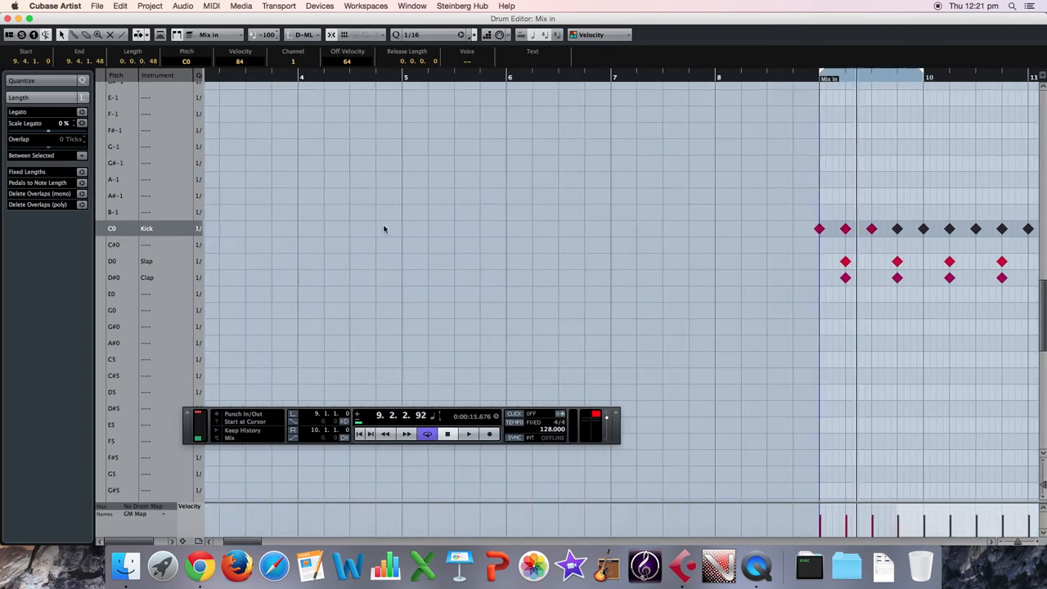
{"action": "scroll", "coordinate": [382, 228], "scroll_direction": "right", "scroll_amount": 6}
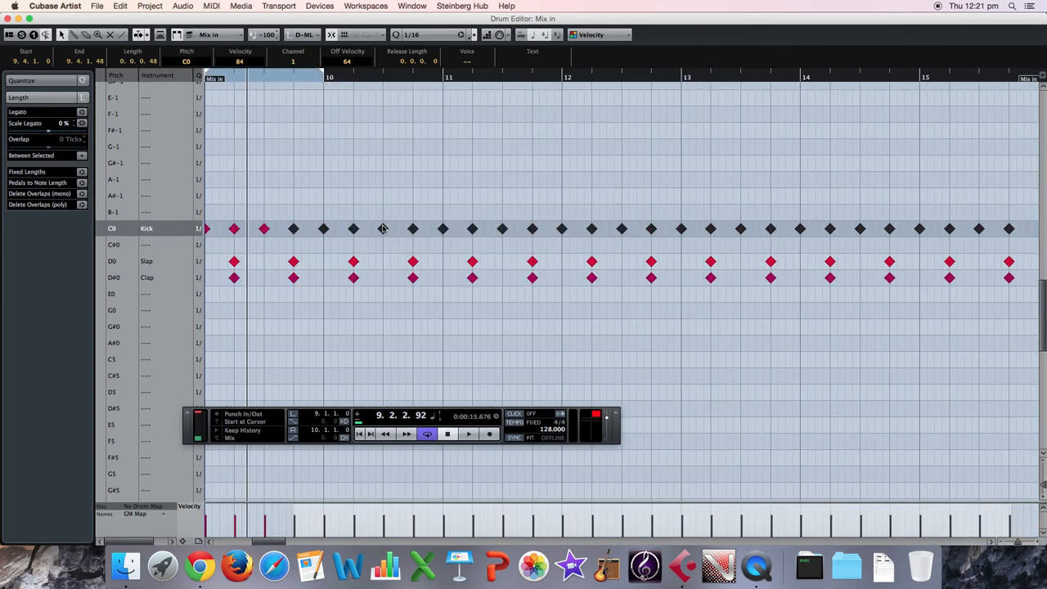
{"action": "left_click", "coordinate": [1016, 206]}
{"action": "left_click_drag", "start_coordinate": [1006, 235], "coordinate": [261, 311]}
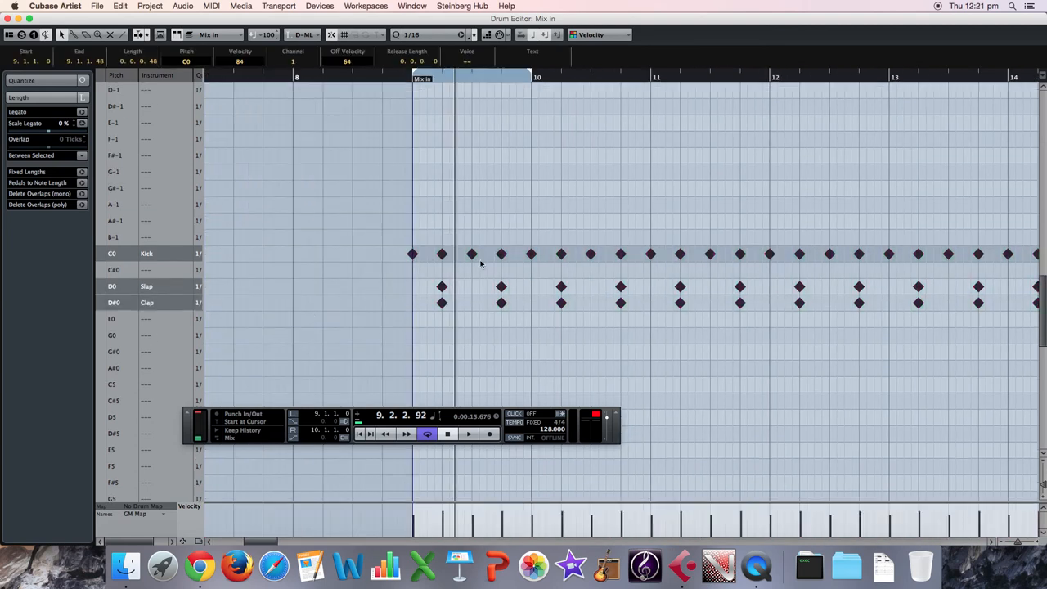
{"action": "scroll", "coordinate": [481, 263], "scroll_direction": "down", "scroll_amount": 5}
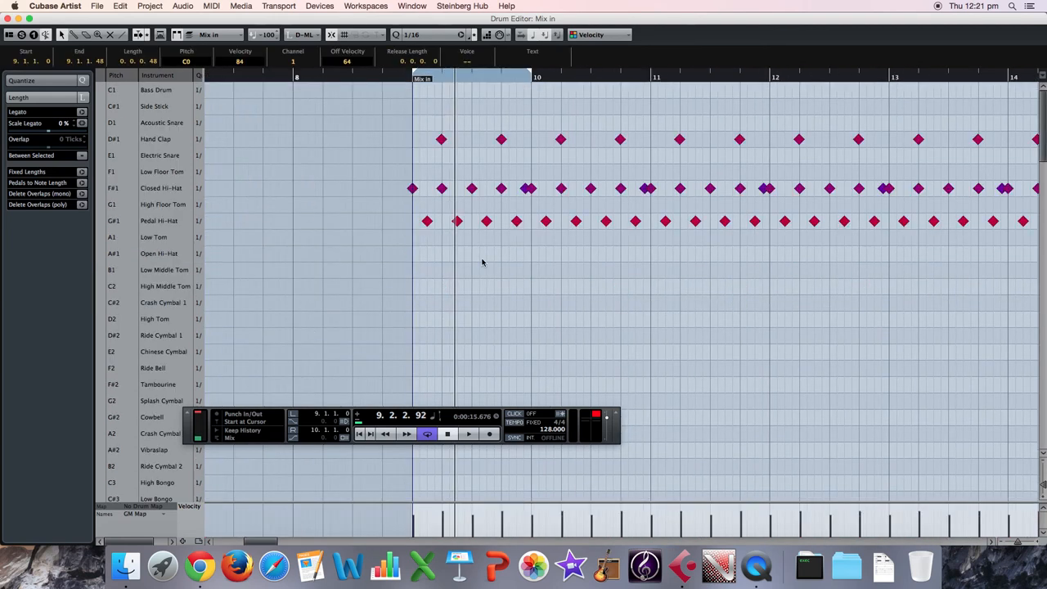
{"action": "key", "text": "BackSpace"}
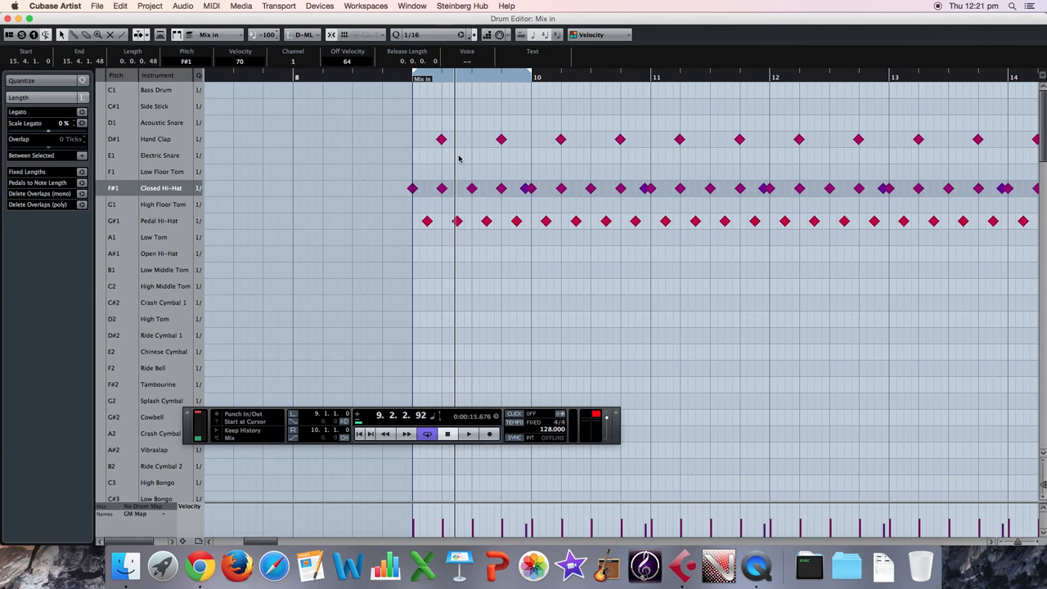
{"action": "left_click", "coordinate": [459, 156]}
Play the bar 9 loop and delete all Hand Clap notes from the copied Mix In part.
{"action": "key", "text": "space"}
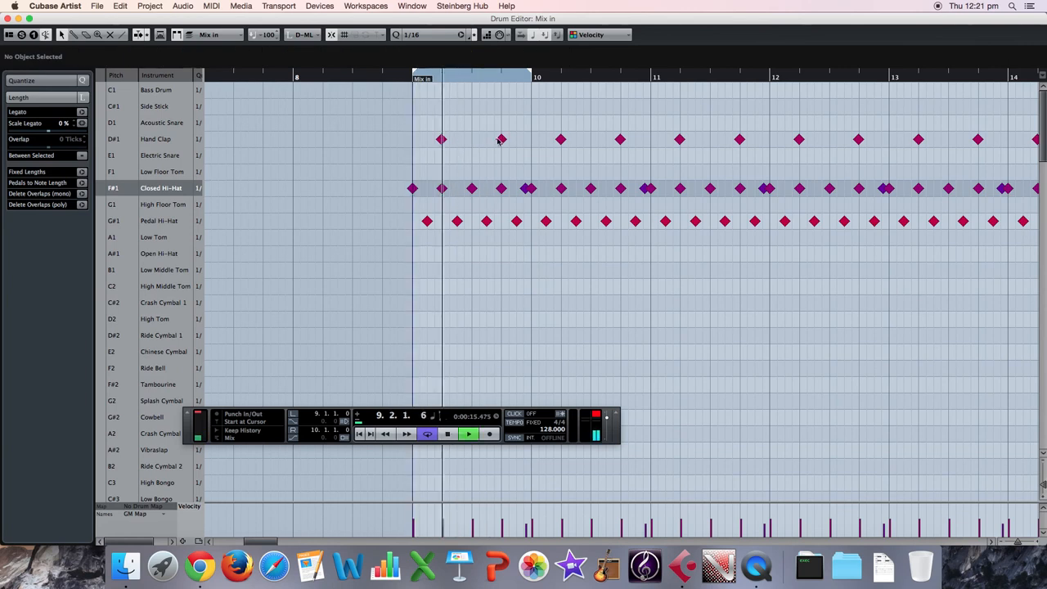
{"action": "left_click_drag", "start_coordinate": [500, 140], "coordinate": [430, 149]}
{"action": "mouse_move", "coordinate": [430, 121]}
{"action": "left_mouse_down"}
{"action": "mouse_move", "coordinate": [540, 137]}
{"action": "mouse_move", "coordinate": [582, 173]}
{"action": "mouse_move", "coordinate": [1040, 175]}
{"action": "mouse_move", "coordinate": [1040, 166]}
{"action": "mouse_move", "coordinate": [905, 156]}
{"action": "mouse_move", "coordinate": [915, 162]}
{"action": "left_mouse_up"}
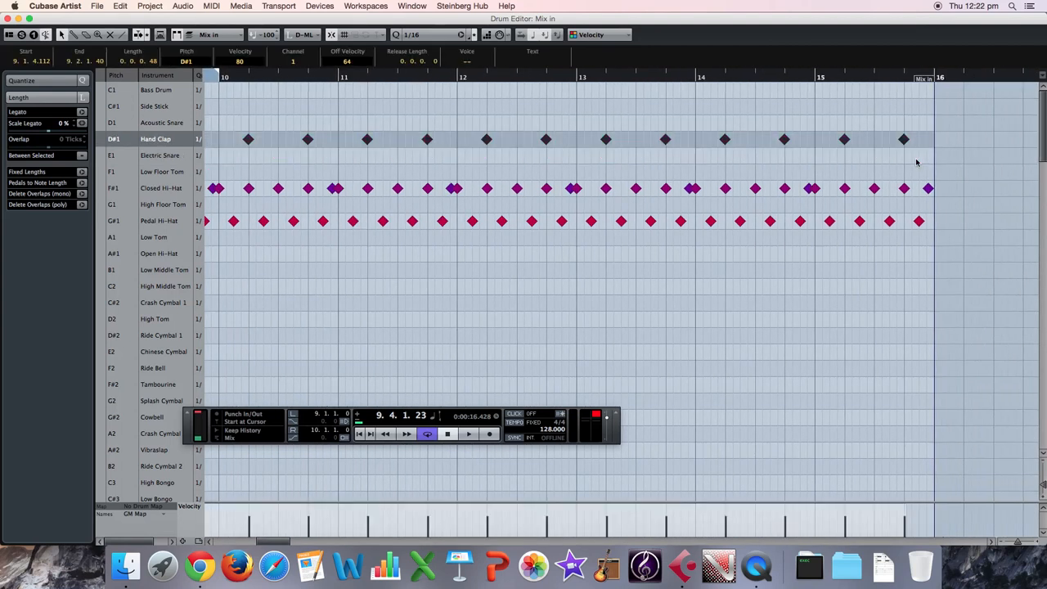
{"action": "key", "text": "Delete"}
{"action": "scroll", "coordinate": [523, 131], "scroll_direction": "down", "scroll_amount": 1}
Audition the bar 9 loop, remove the stray Electric Snare note at 9.1.3.0, stop playback and close the Drum Editor.
{"action": "key", "text": "space"}
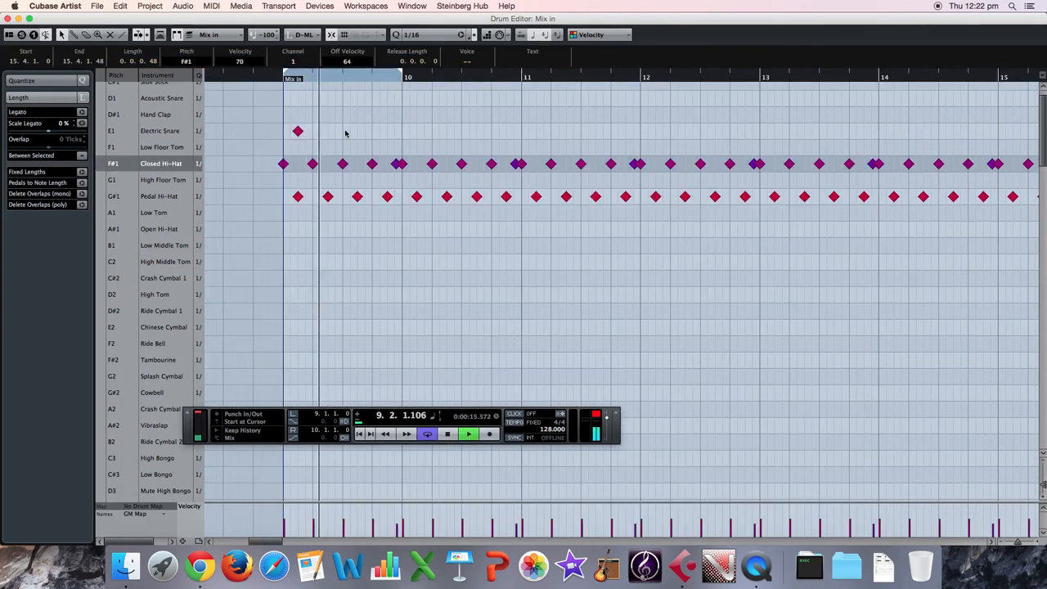
{"action": "key", "text": "space"}
{"action": "left_click", "coordinate": [299, 133]}
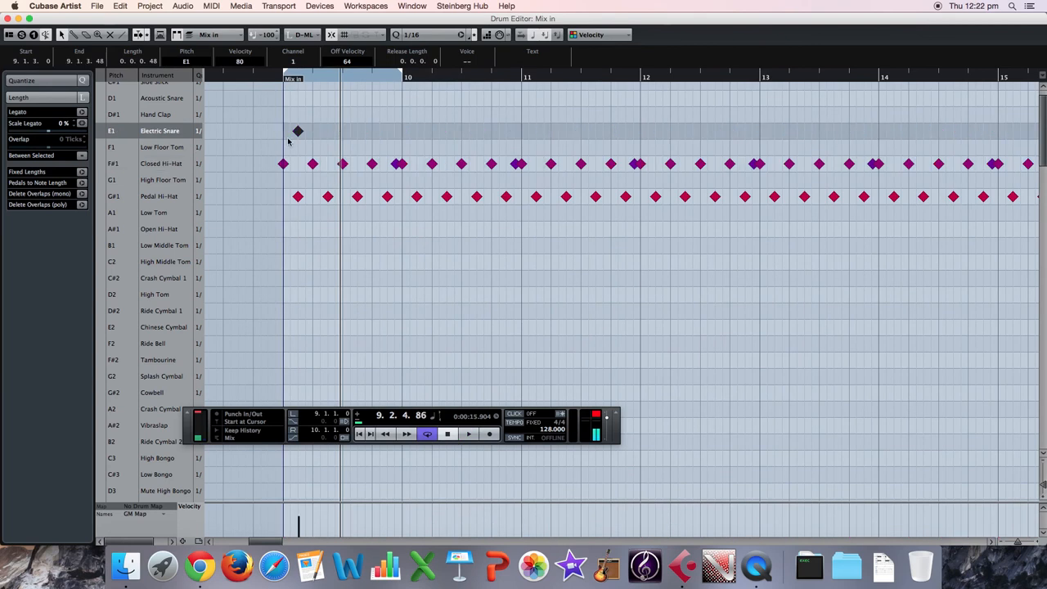
{"action": "key", "text": "Delete"}
{"action": "key", "text": "space"}
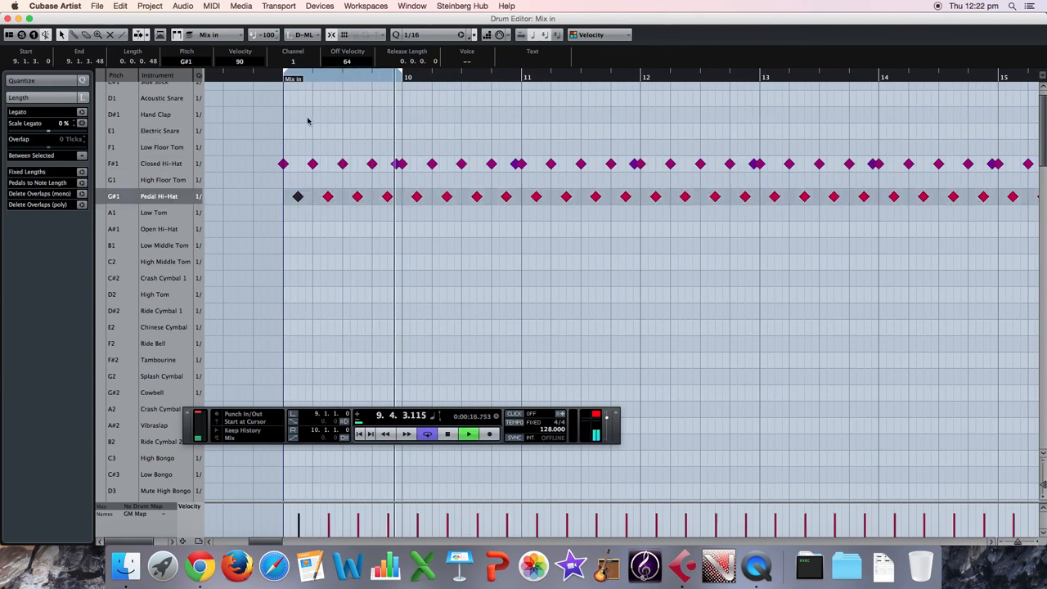
{"action": "key", "text": "space"}
{"action": "left_click", "coordinate": [9, 19]}
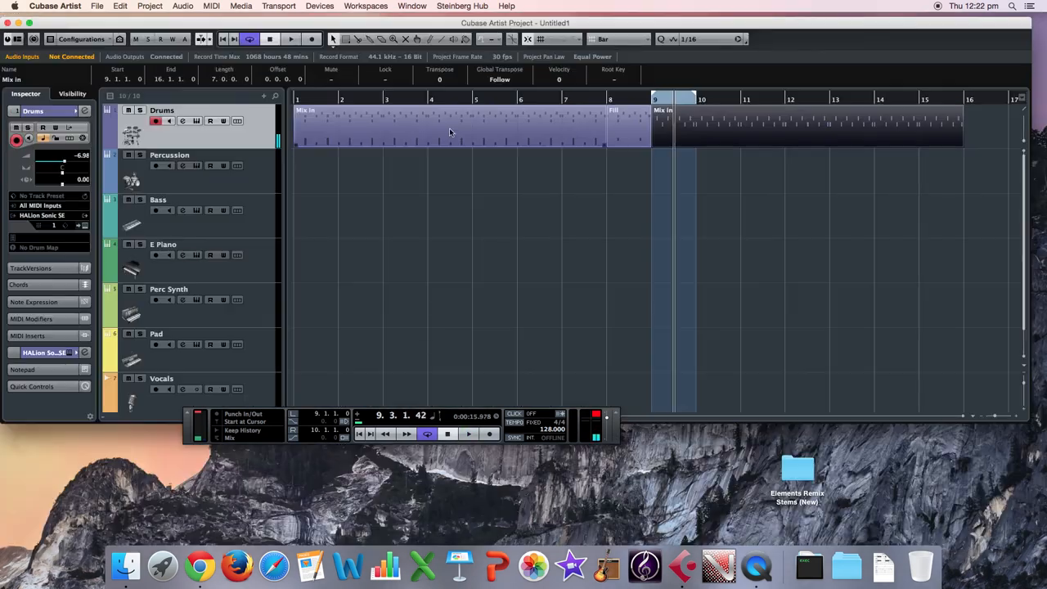
Extend the cycle range so that it runs from bar 9 to bar 15.
{"action": "left_click", "coordinate": [530, 175]}
{"action": "left_click_drag", "start_coordinate": [696, 96], "coordinate": [868, 135]}
{"action": "left_click_drag", "start_coordinate": [871, 97], "coordinate": [968, 112]}
Rename the Mix In part that starts at bar 9 as Verse Groove.
{"action": "left_click", "coordinate": [895, 118]}
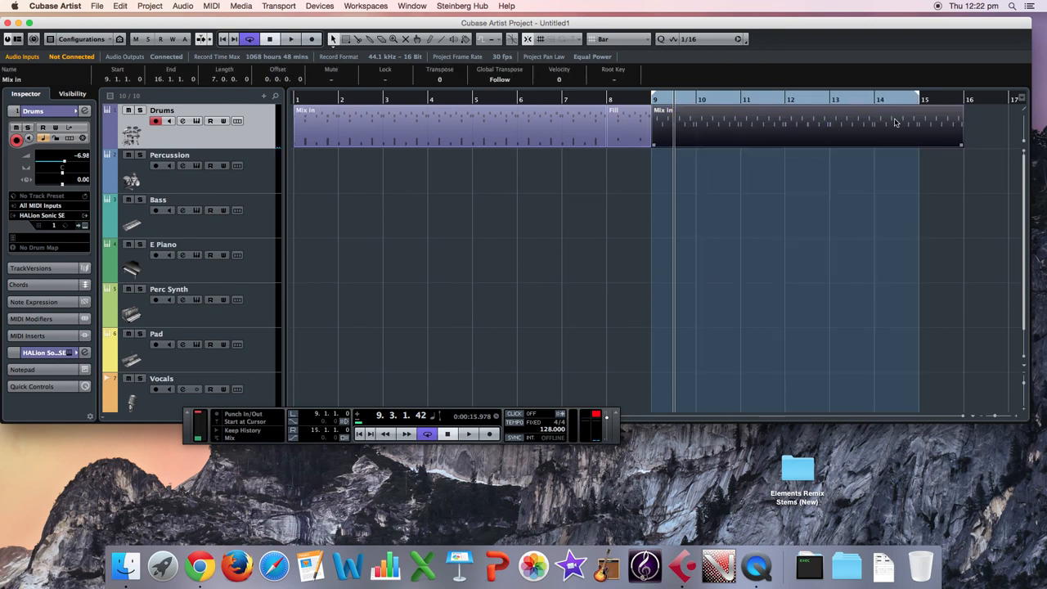
{"action": "left_click", "coordinate": [23, 79]}
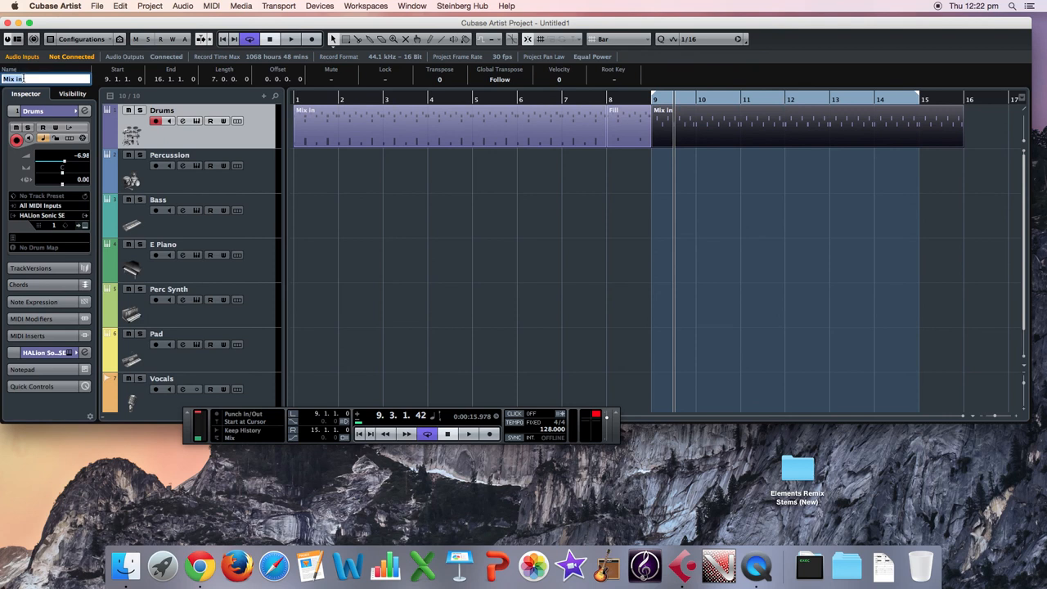
{"action": "type", "text": "Verse Groove"}
{"action": "left_click", "coordinate": [473, 185]}
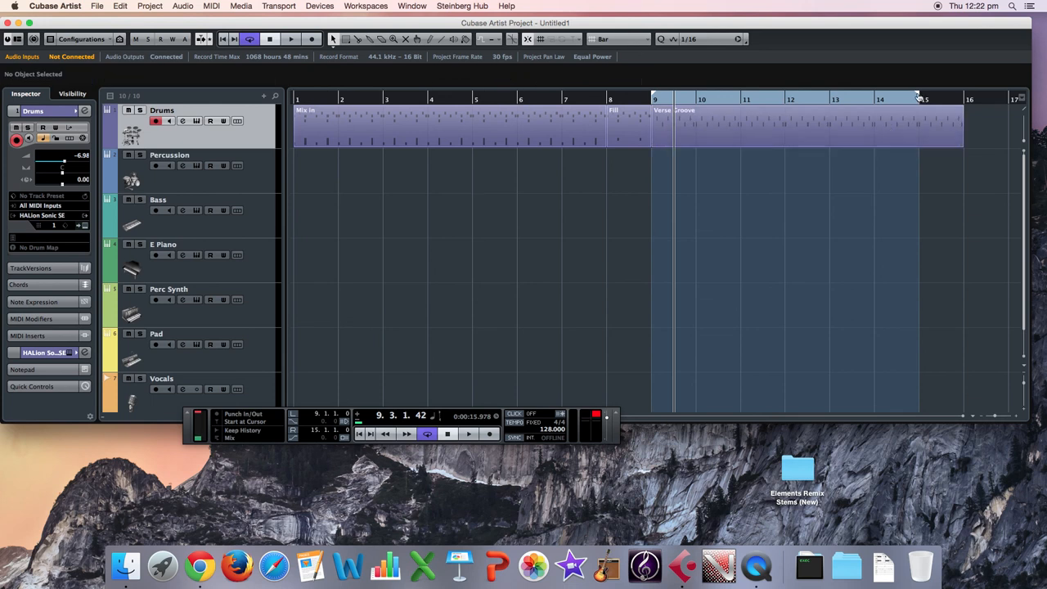
Play the arrangement from about bar 7 through the Fill into the Verse Groove part and stop.
{"action": "key", "text": "space"}
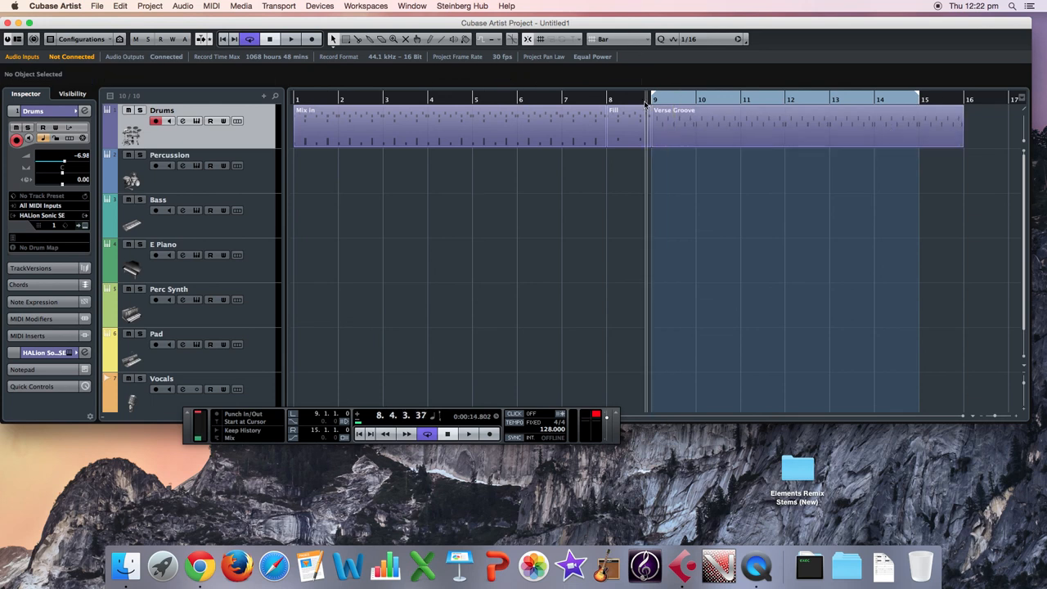
{"action": "left_click", "coordinate": [563, 102]}
{"action": "key", "text": "space"}
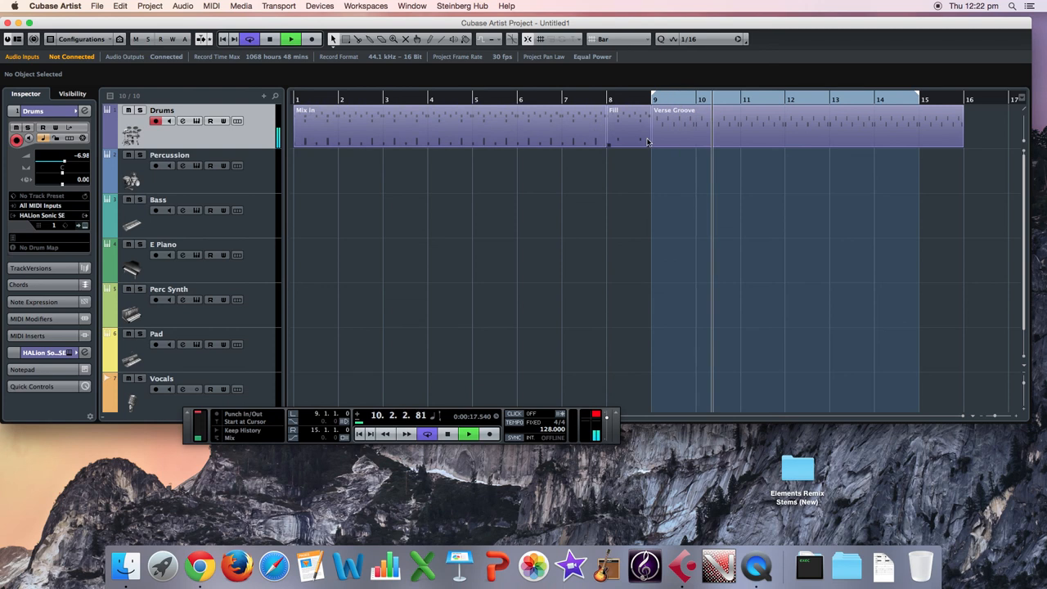
{"action": "key", "text": "space"}
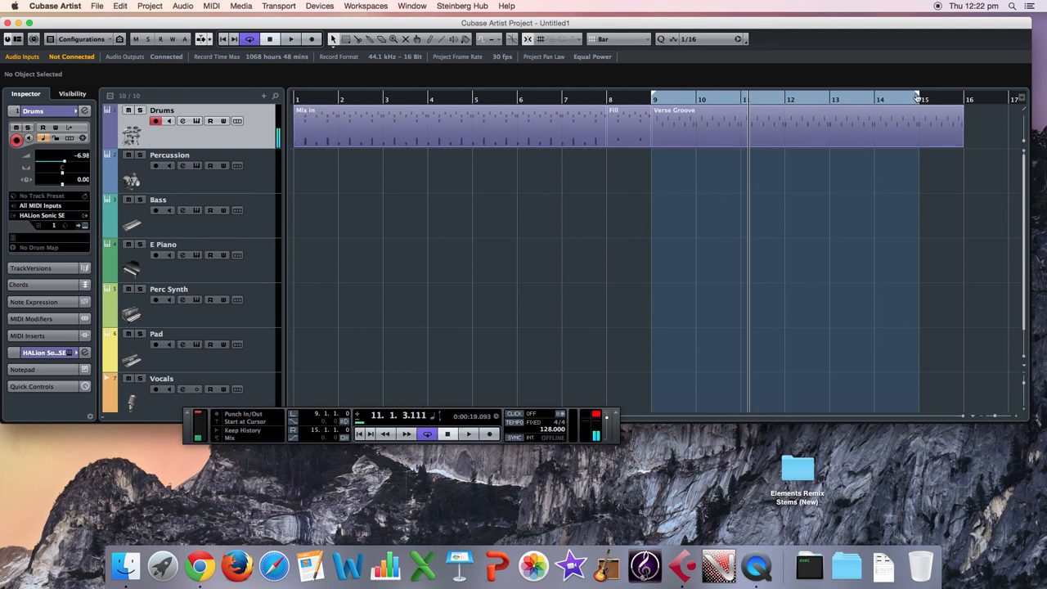
Extend the cycle range's end to bar 16 and copy the first Mix In part to bar 16.
{"action": "left_click", "coordinate": [944, 99], "text": "alt"}
{"action": "left_click_drag", "start_coordinate": [999, 416], "coordinate": [994, 419]}
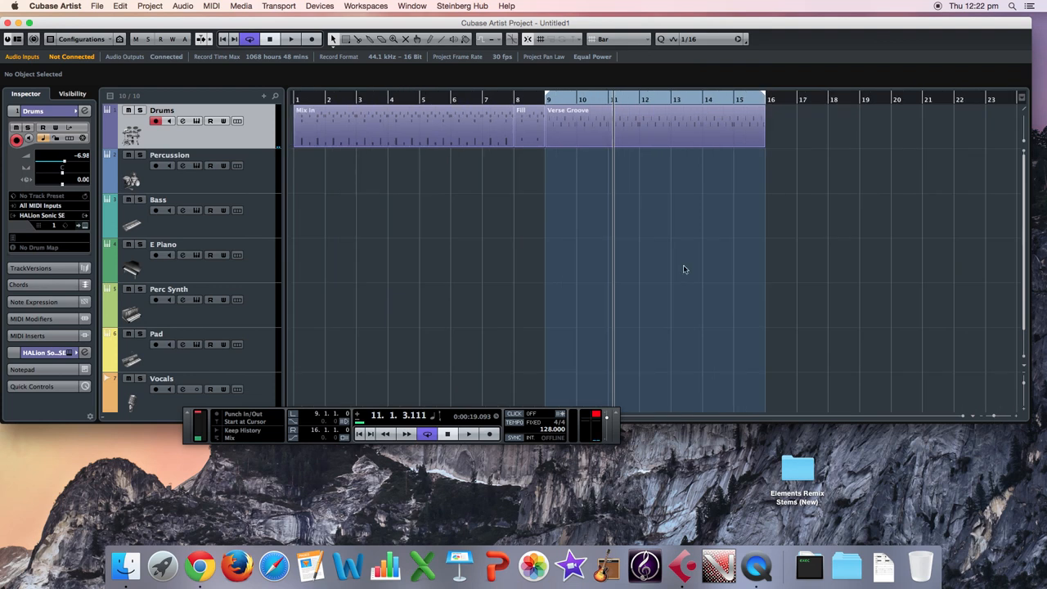
{"action": "left_click", "coordinate": [343, 135]}
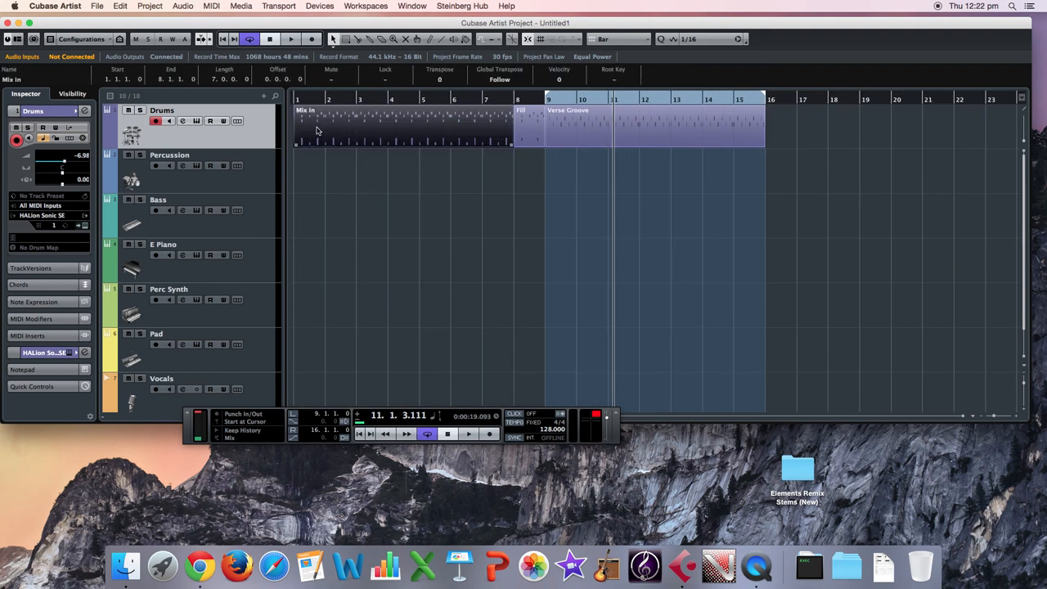
{"action": "left_click_drag", "start_coordinate": [317, 130], "coordinate": [791, 142]}
{"action": "left_click", "coordinate": [802, 176]}
{"action": "left_click", "coordinate": [788, 123]}
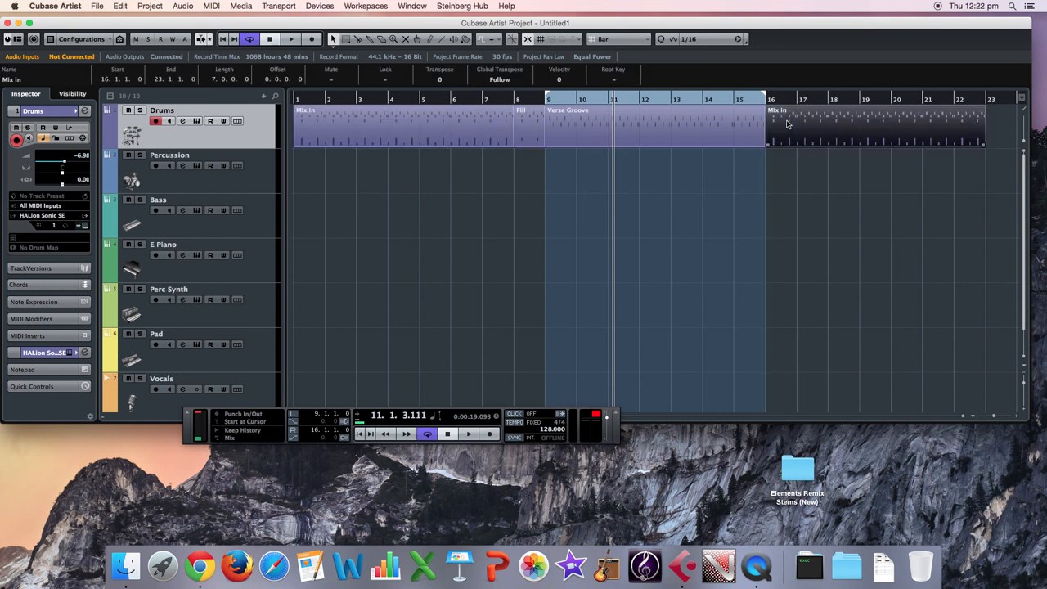
Open the copied Mix In part at bar 16 in the Drum Editor.
{"action": "left_click", "coordinate": [211, 6]}
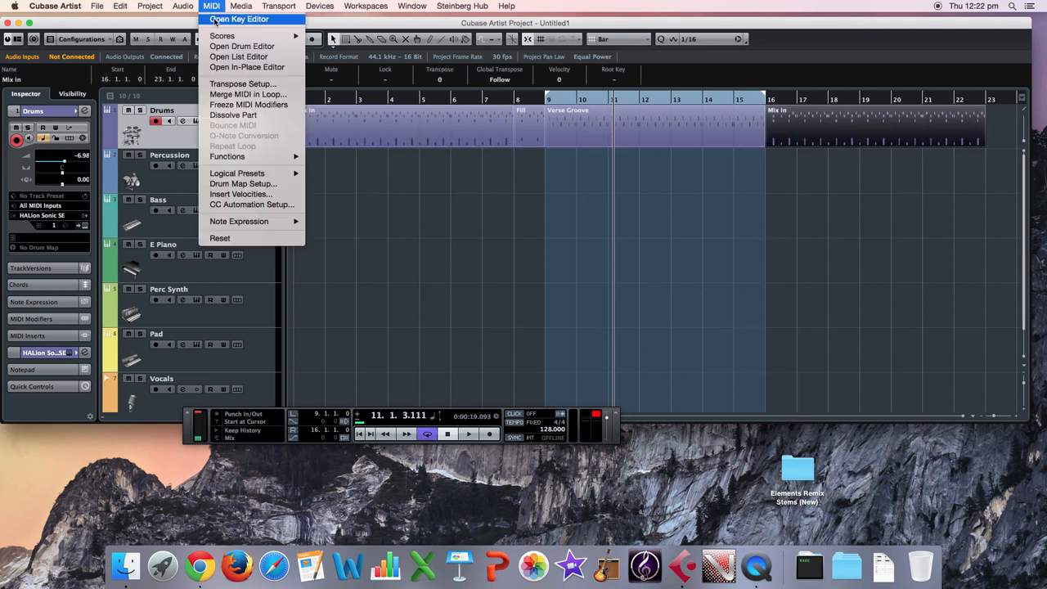
{"action": "left_click", "coordinate": [241, 47]}
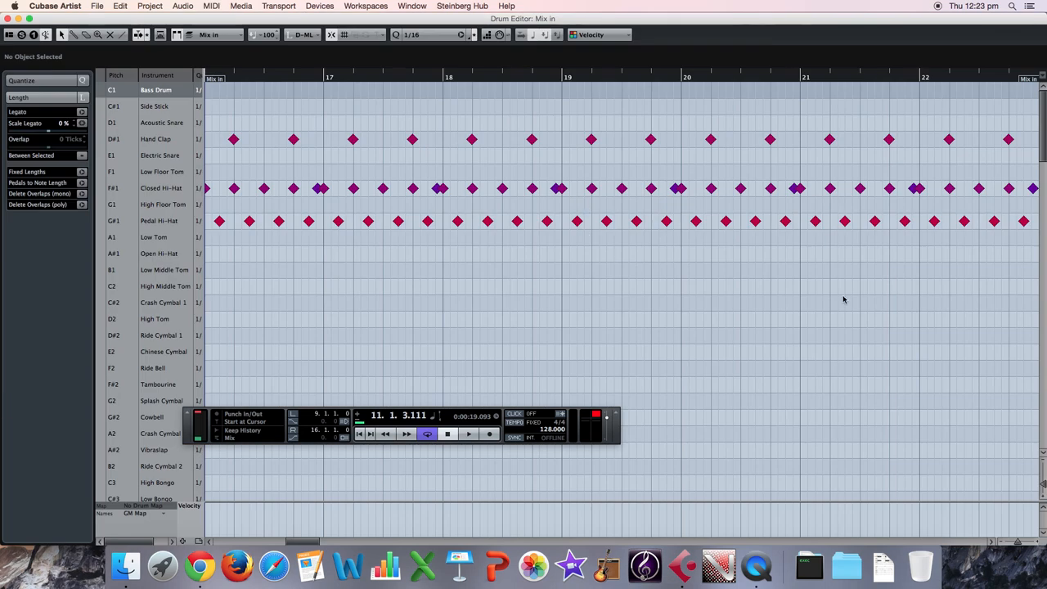
Delete all Hand Clap, Closed Hi-Hat and Pedal Hi-Hat notes from the Mix In part at bar 16.
{"action": "scroll", "coordinate": [221, 124], "scroll_direction": "left", "scroll_amount": 3}
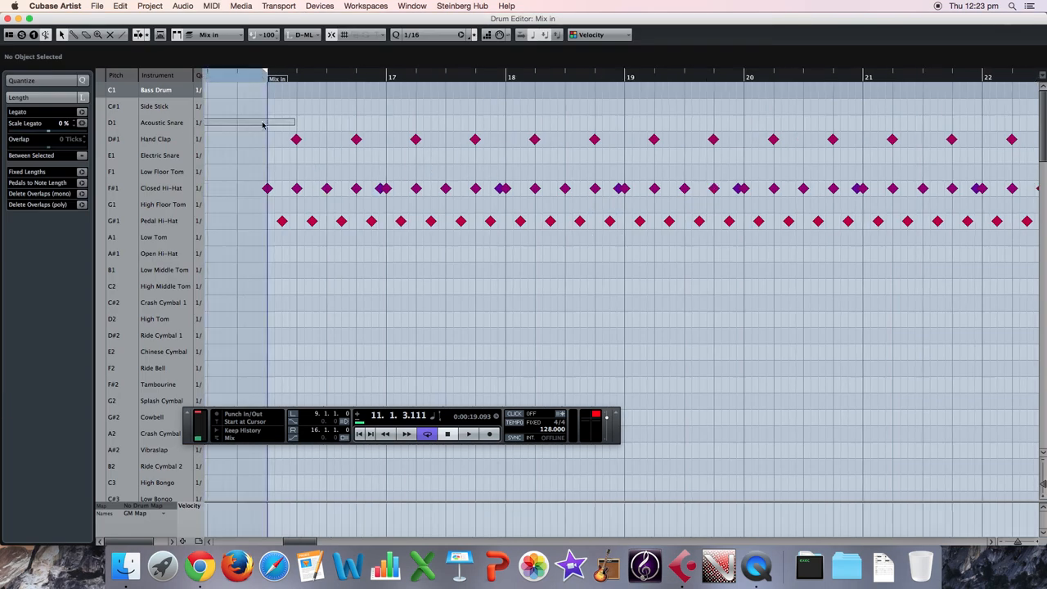
{"action": "left_click_drag", "start_coordinate": [247, 119], "coordinate": [674, 269]}
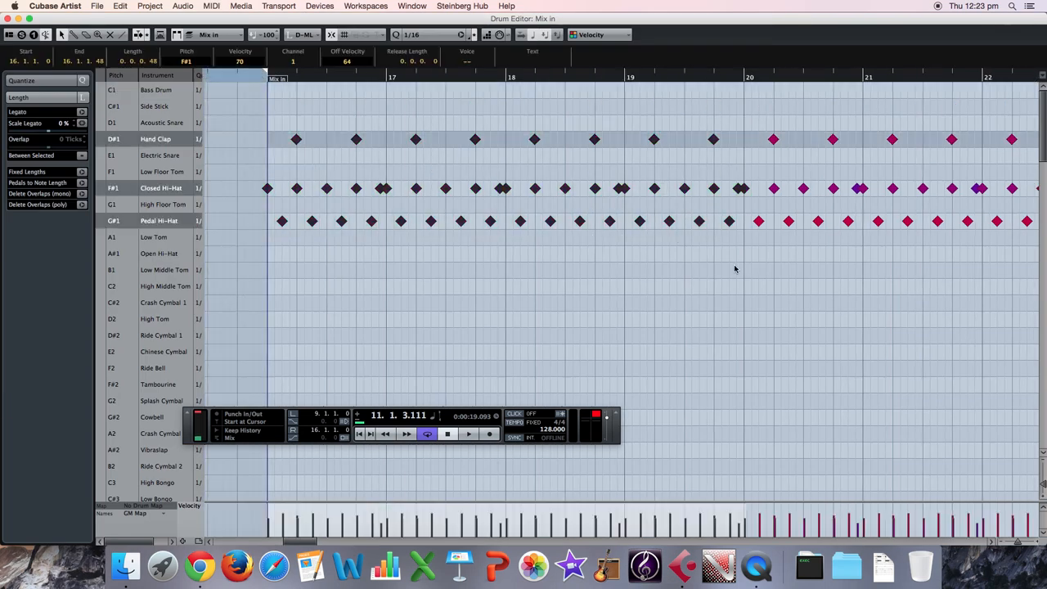
{"action": "scroll", "coordinate": [914, 415], "scroll_direction": "left", "scroll_amount": 3}
{"action": "scroll", "coordinate": [914, 415], "scroll_direction": "right", "scroll_amount": 3}
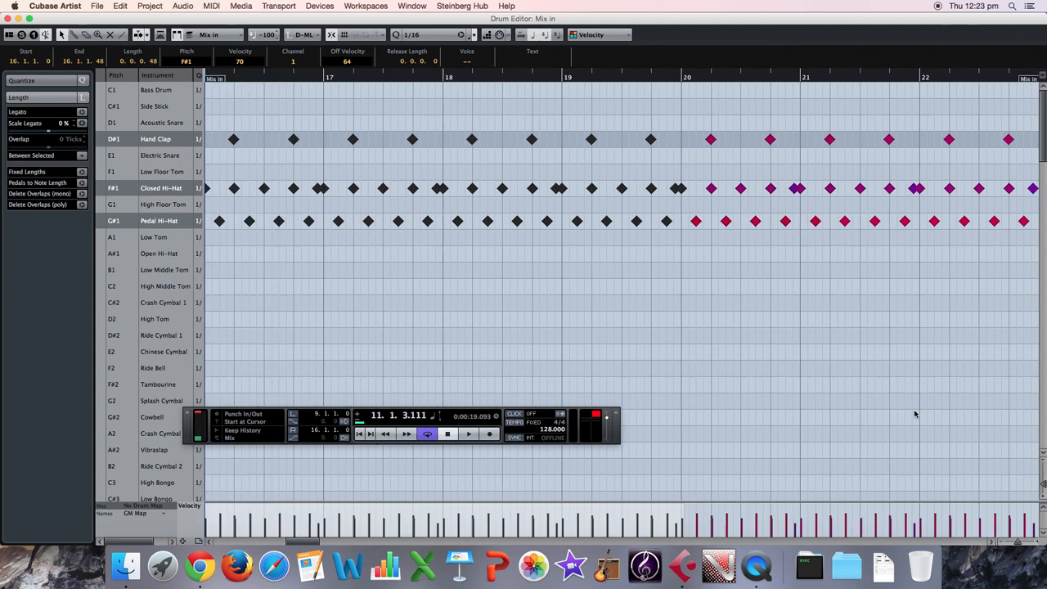
{"action": "left_click_drag", "start_coordinate": [641, 118], "coordinate": [1019, 257]}
{"action": "key", "text": "Delete"}
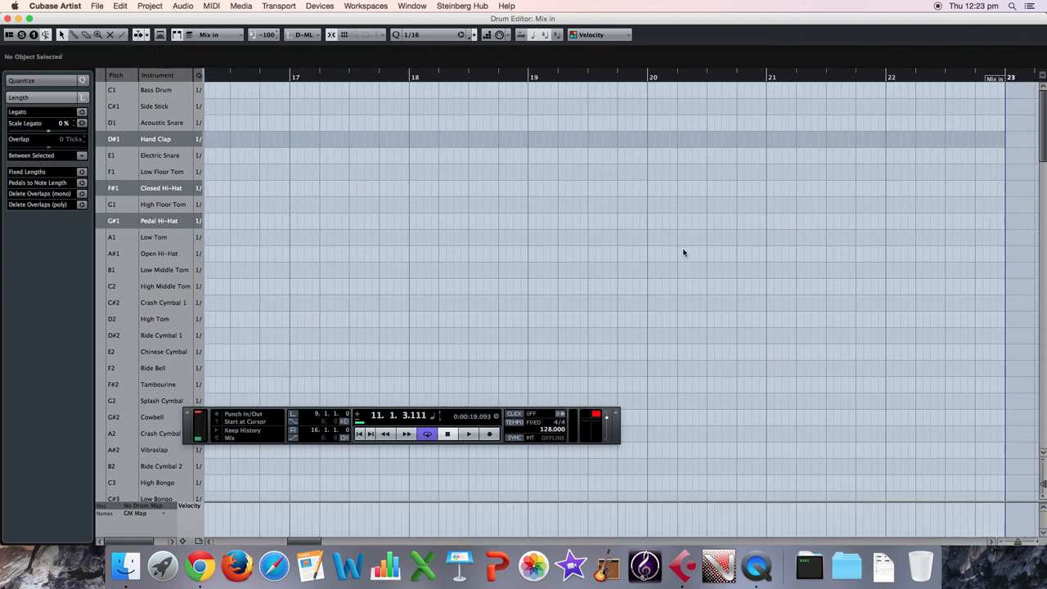
Play the part from bar 16 and delete all its Slap and Clap notes.
{"action": "left_click_drag", "start_coordinate": [295, 79], "coordinate": [209, 88]}
{"action": "key", "text": "space"}
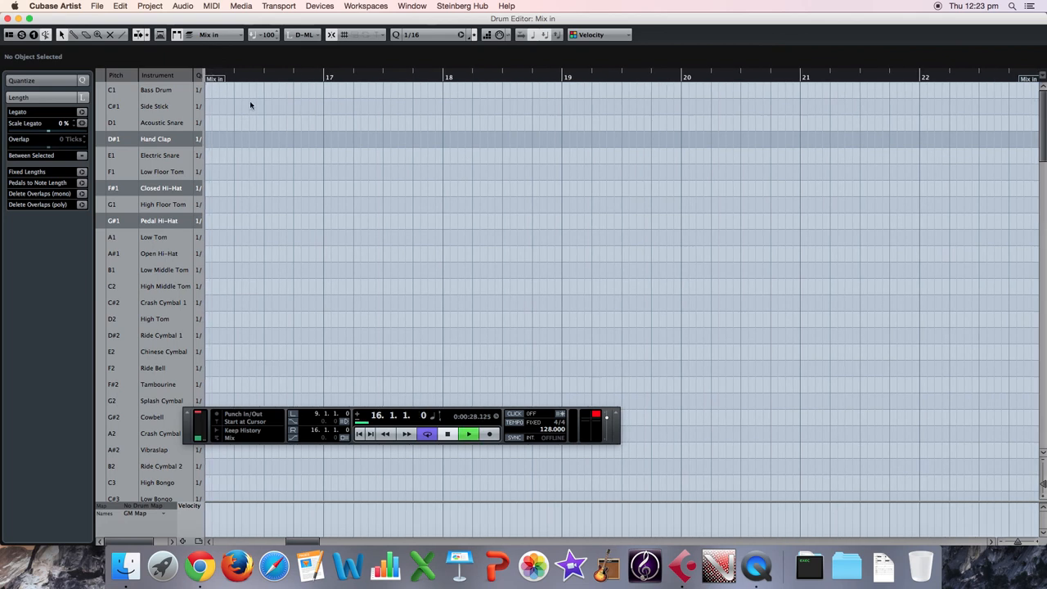
{"action": "scroll", "coordinate": [327, 106], "scroll_direction": "down", "scroll_amount": 12}
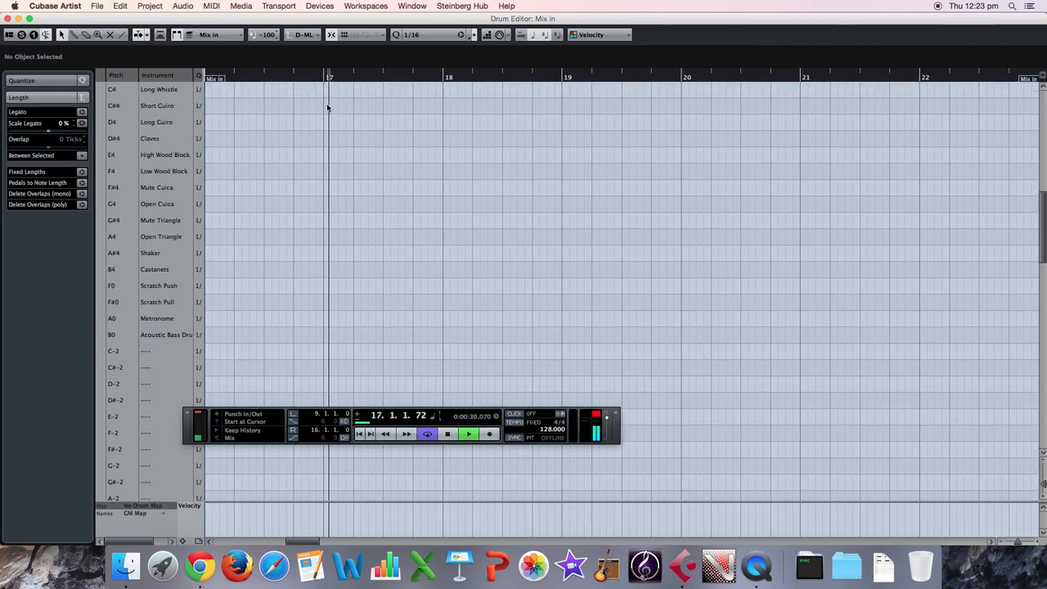
{"action": "scroll", "coordinate": [327, 107], "scroll_direction": "down", "scroll_amount": 2}
{"action": "left_click_drag", "start_coordinate": [1044, 224], "coordinate": [1045, 297]}
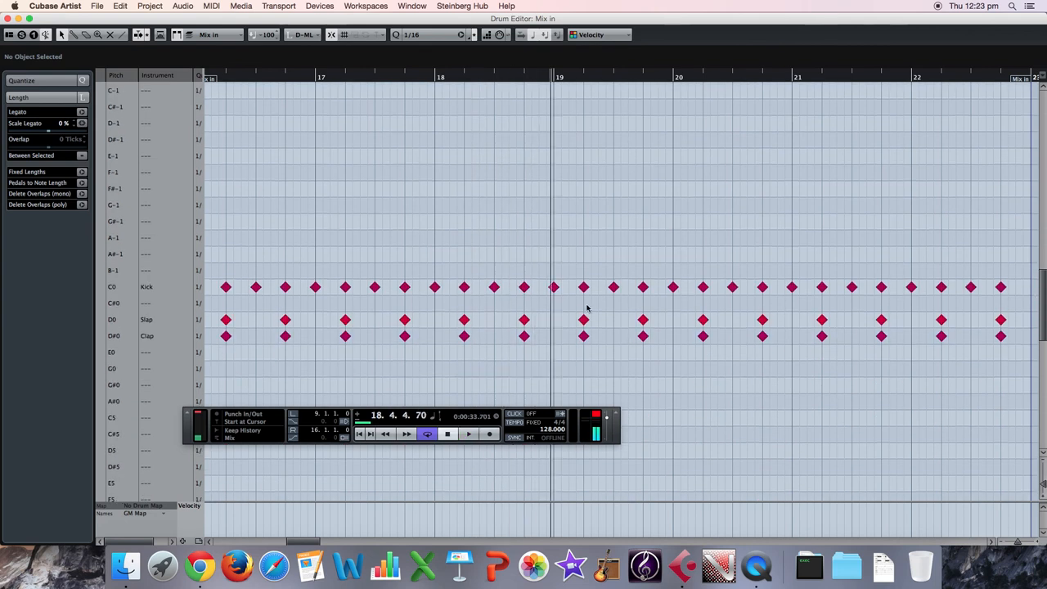
{"action": "left_click_drag", "start_coordinate": [345, 305], "coordinate": [878, 374]}
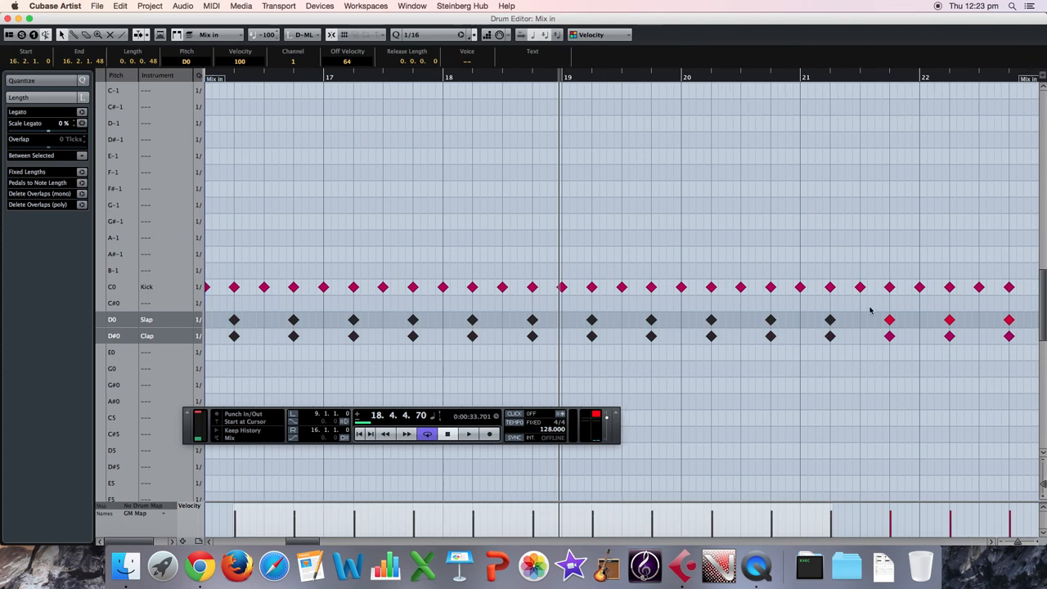
{"action": "left_click_drag", "start_coordinate": [865, 303], "coordinate": [1028, 376]}
{"action": "key", "text": "Delete"}
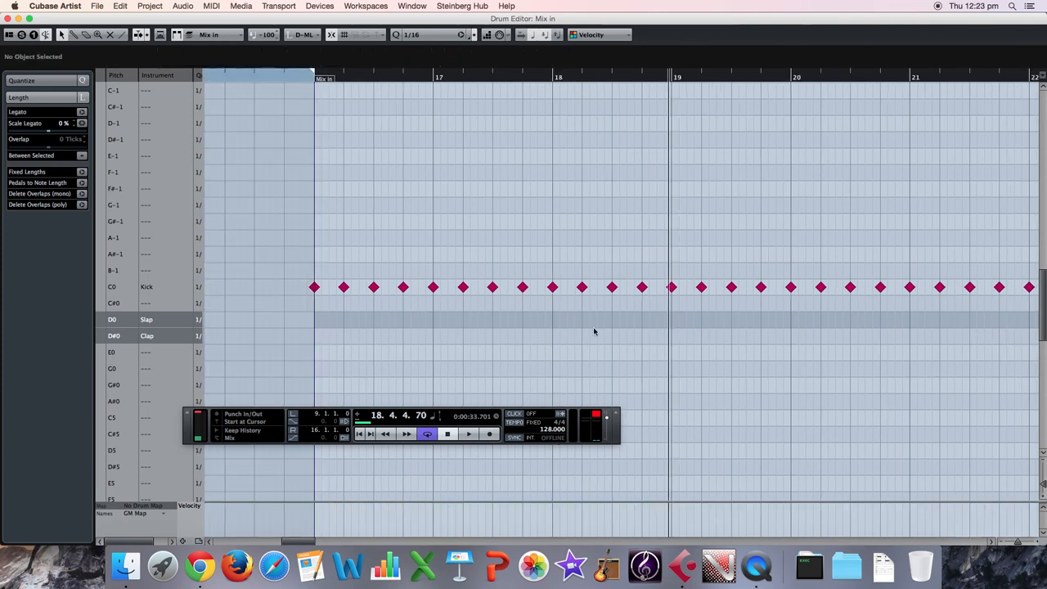
Move the Drum Editor off the project window and play the kick-only part from bar 16 with cycle turned off.
{"action": "left_click", "coordinate": [310, 79]}
{"action": "key", "text": "space"}
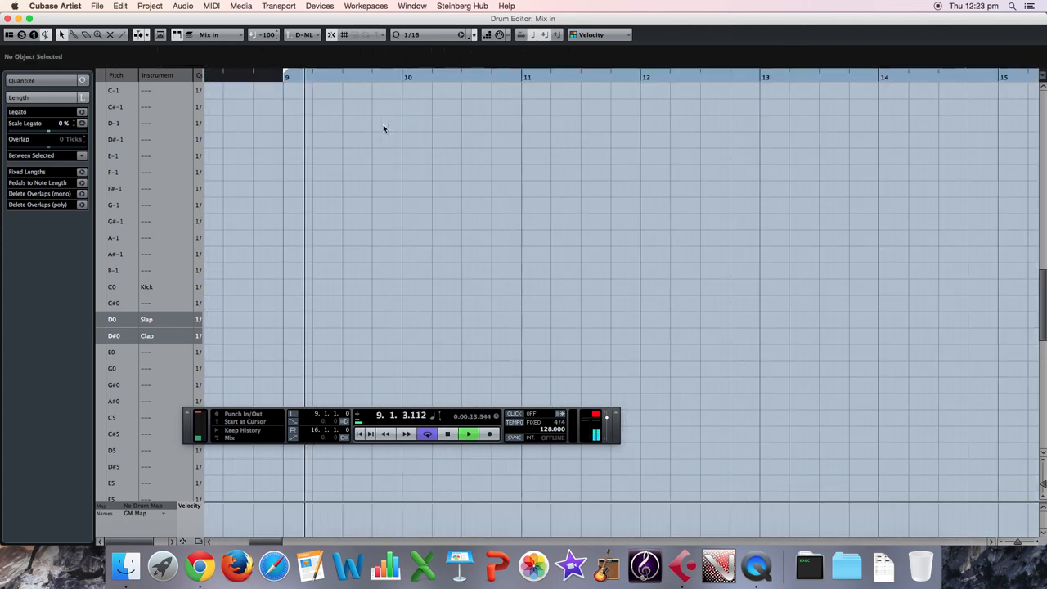
{"action": "key", "text": "space"}
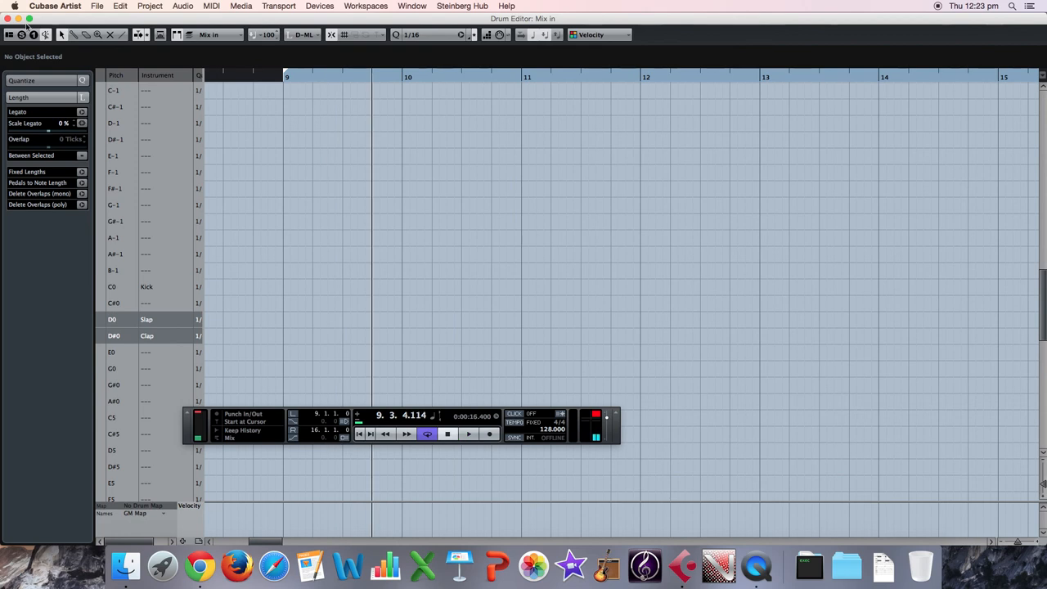
{"action": "left_click_drag", "start_coordinate": [55, 19], "coordinate": [412, 204]}
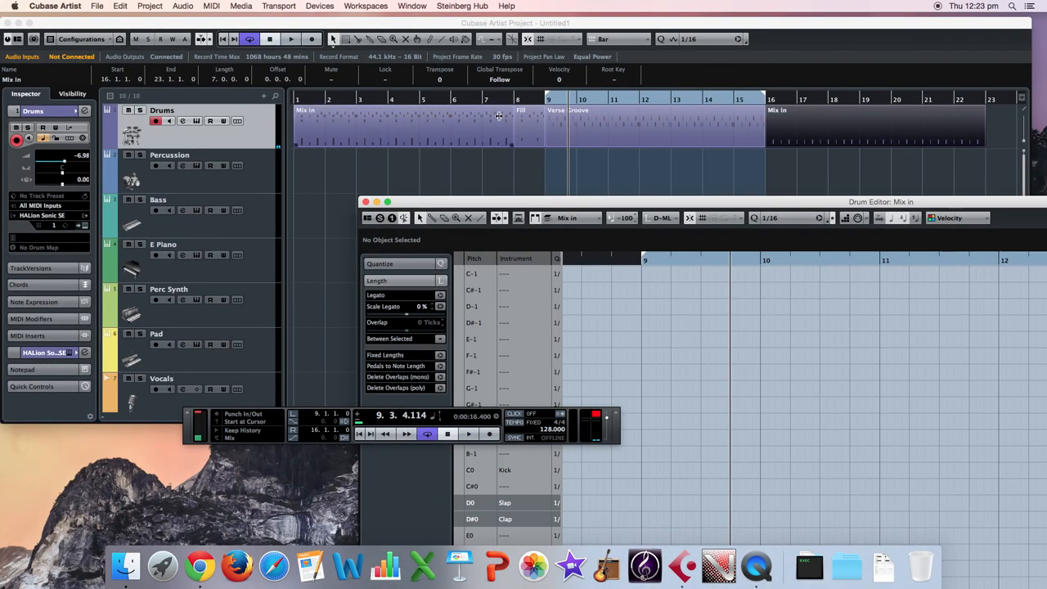
{"action": "left_click", "coordinate": [770, 101]}
{"action": "key", "text": "space"}
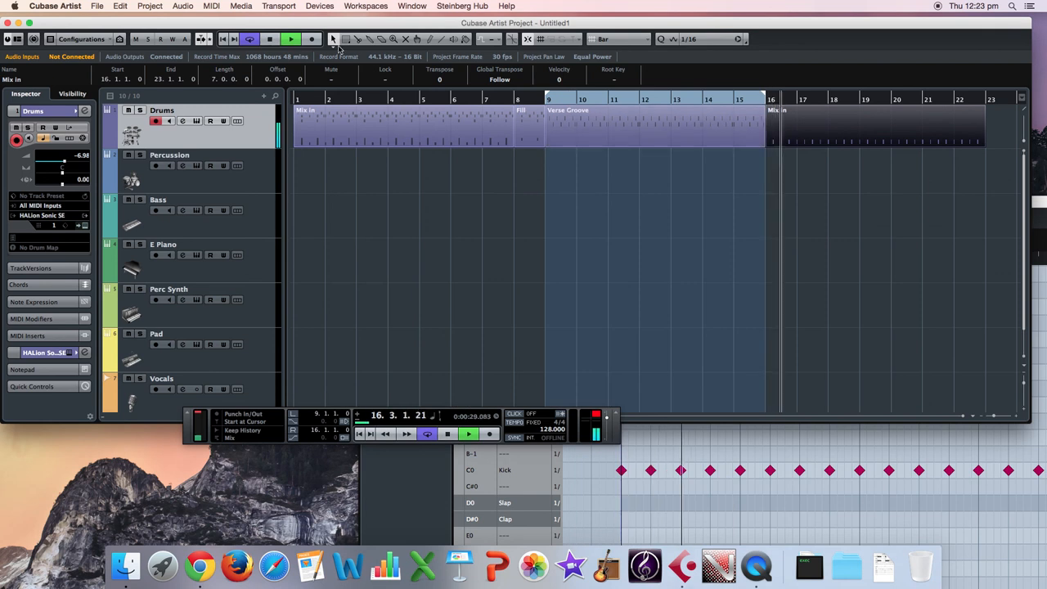
{"action": "left_click", "coordinate": [709, 430]}
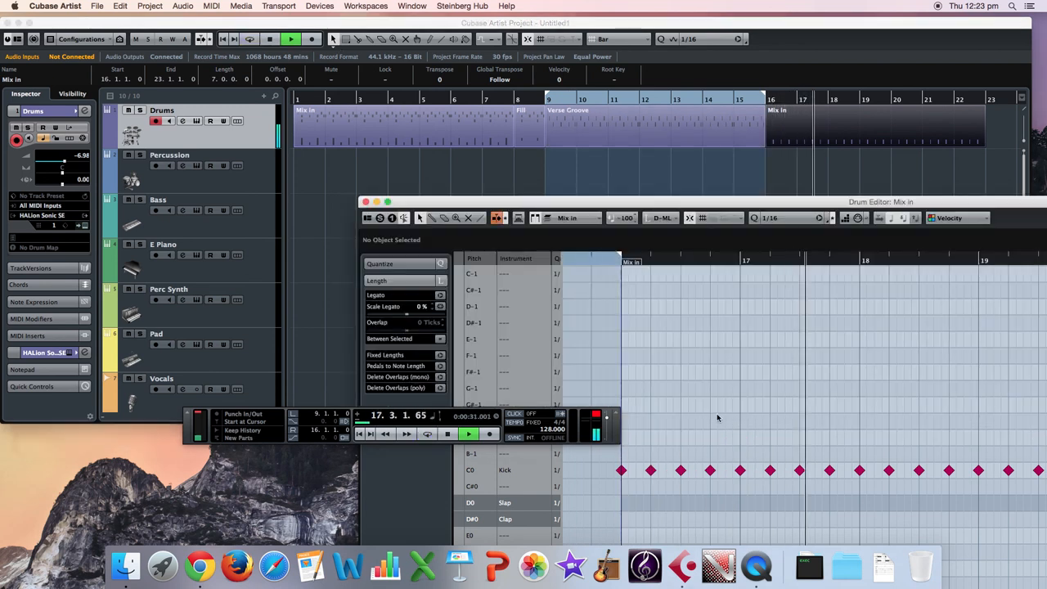
{"action": "left_click_drag", "start_coordinate": [711, 202], "coordinate": [519, 63]}
{"action": "key", "text": "space"}
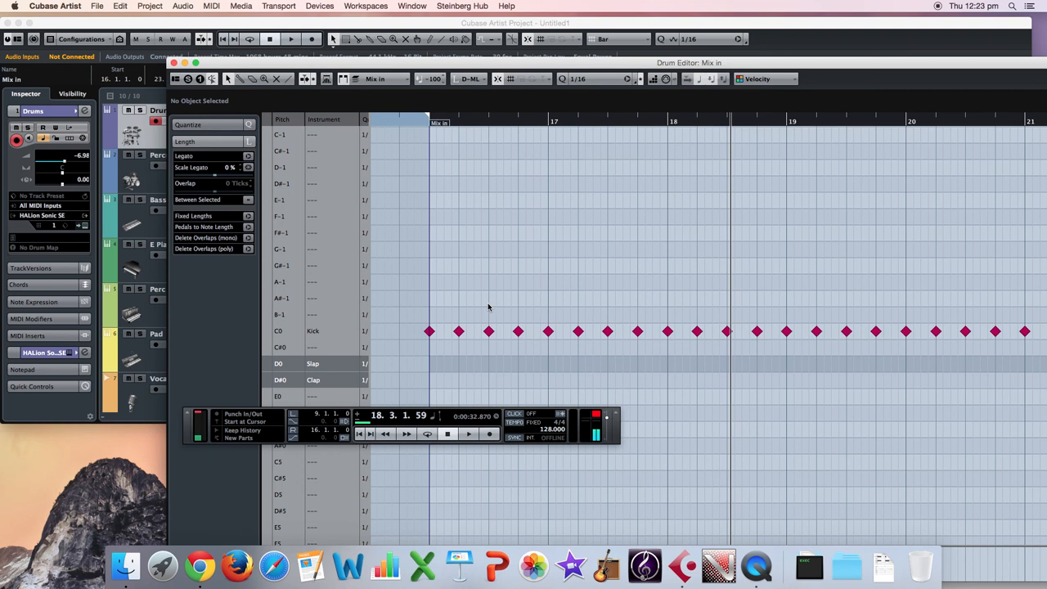
Delete the kick notes on beats 2 and 4 of bar 16 and beat 2 of bar 17, playing the pattern between edits.
{"action": "left_click", "coordinate": [459, 331]}
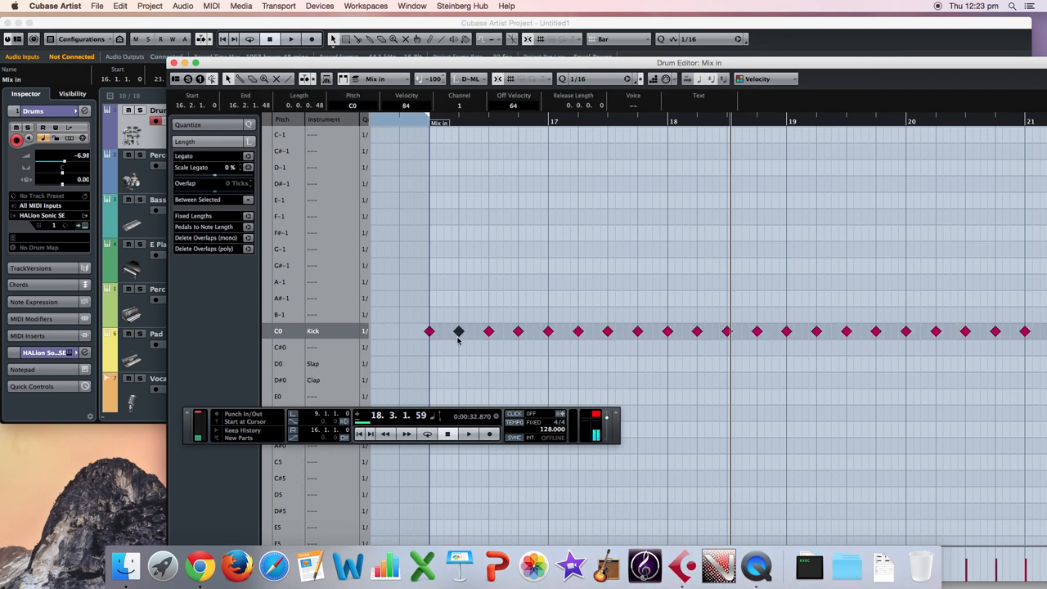
{"action": "key", "text": "Delete"}
{"action": "key", "text": "Right"}
{"action": "key", "text": "Delete"}
{"action": "key", "text": "space"}
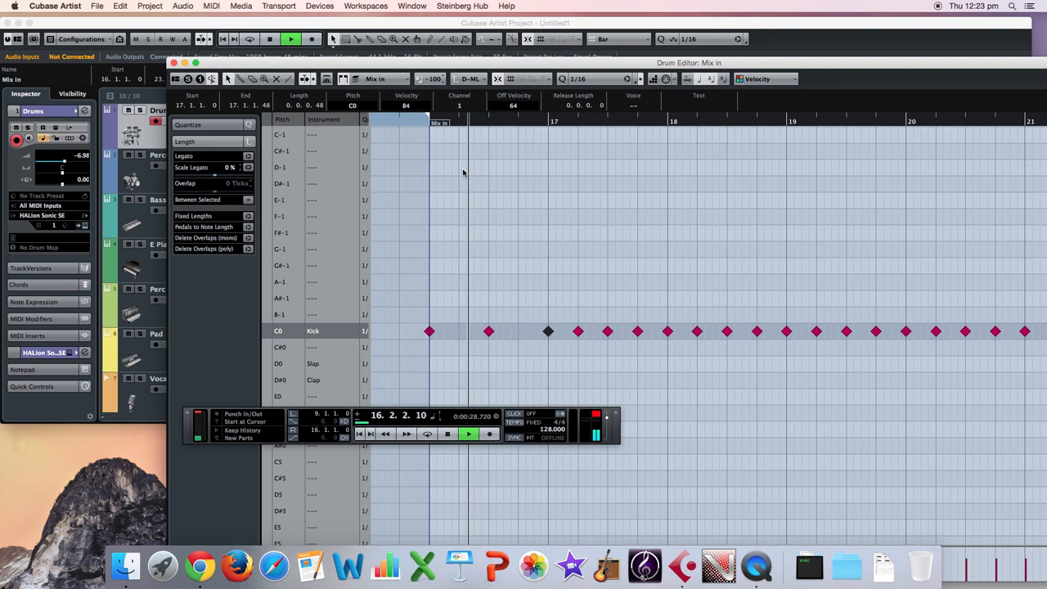
{"action": "key", "text": "space"}
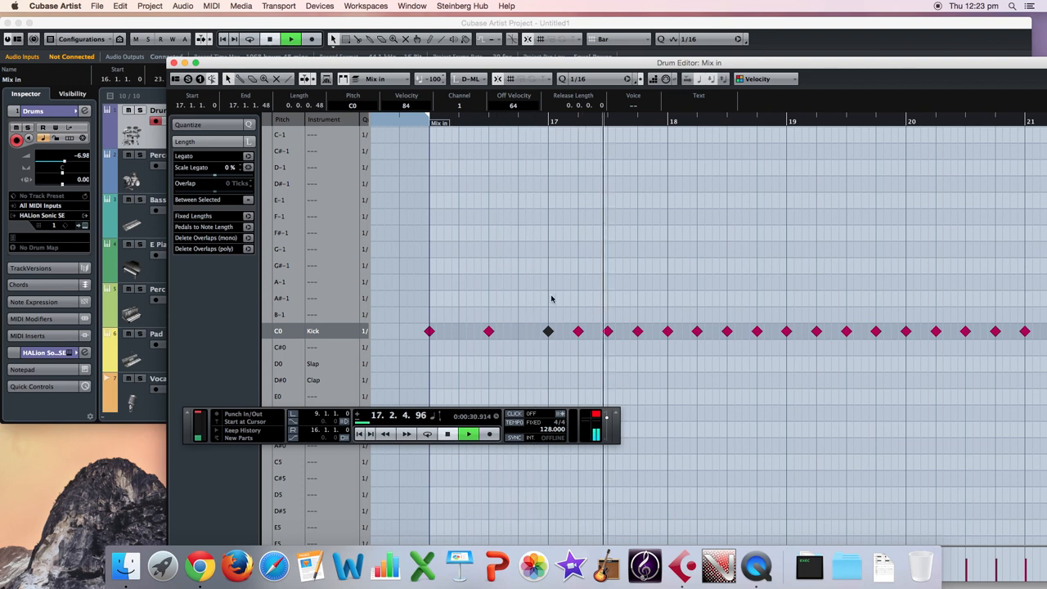
{"action": "key", "text": "Right"}
{"action": "key", "text": "Delete"}
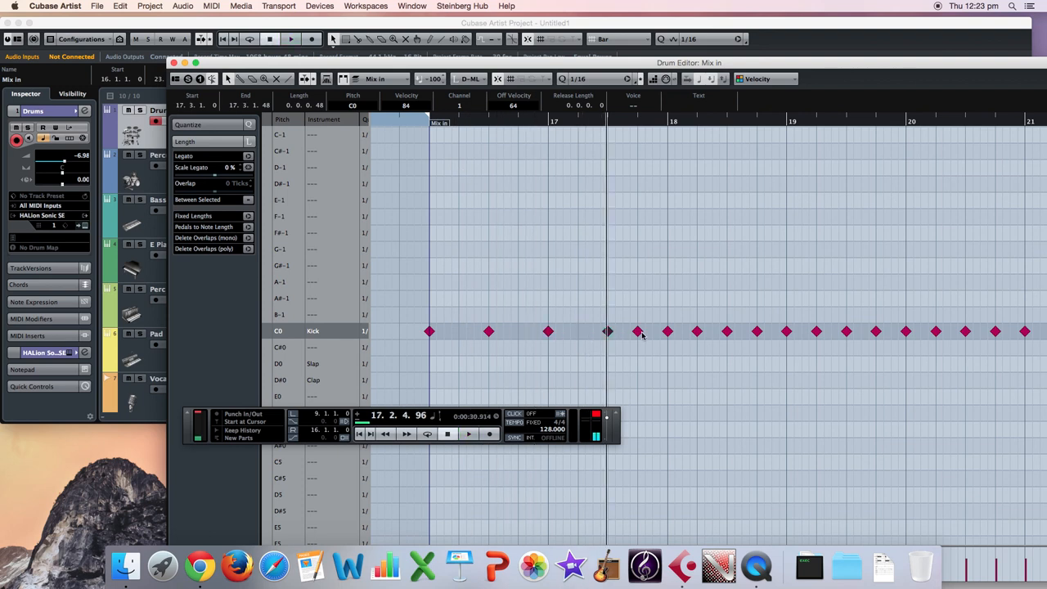
Move the kick on beat 4 of bar 17 to 17.4.3 and play the pattern from bar 16.
{"action": "left_click_drag", "start_coordinate": [640, 332], "coordinate": [655, 336]}
{"action": "left_click", "coordinate": [430, 123]}
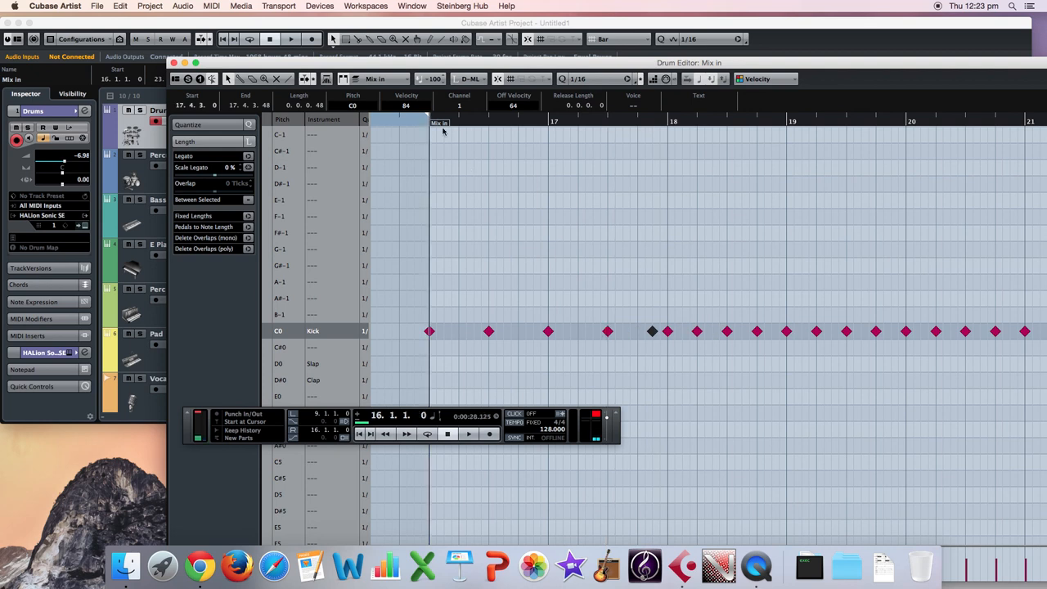
{"action": "key", "text": "space"}
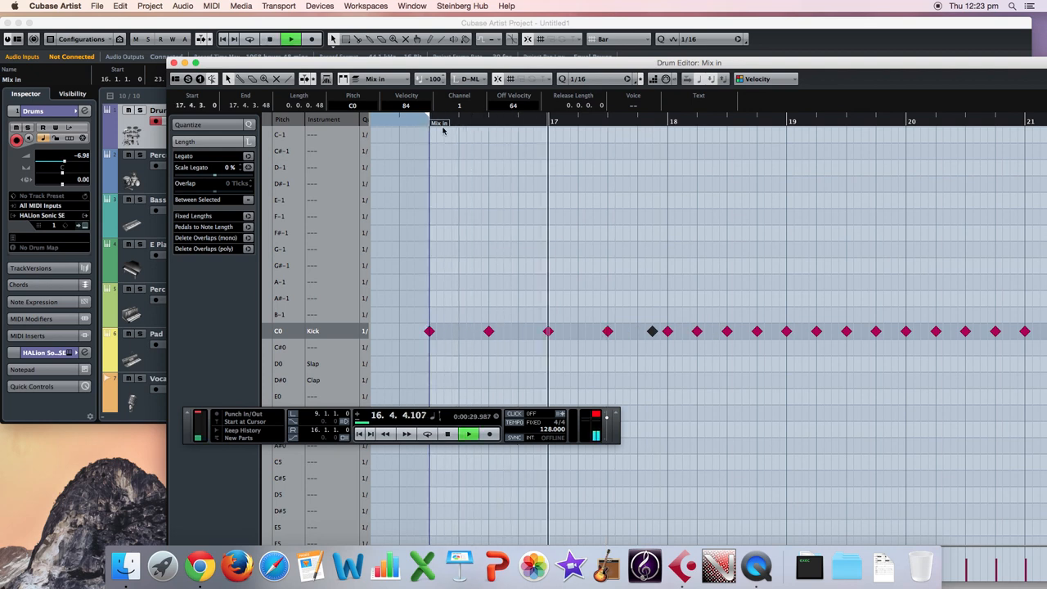
{"action": "key", "text": "space"}
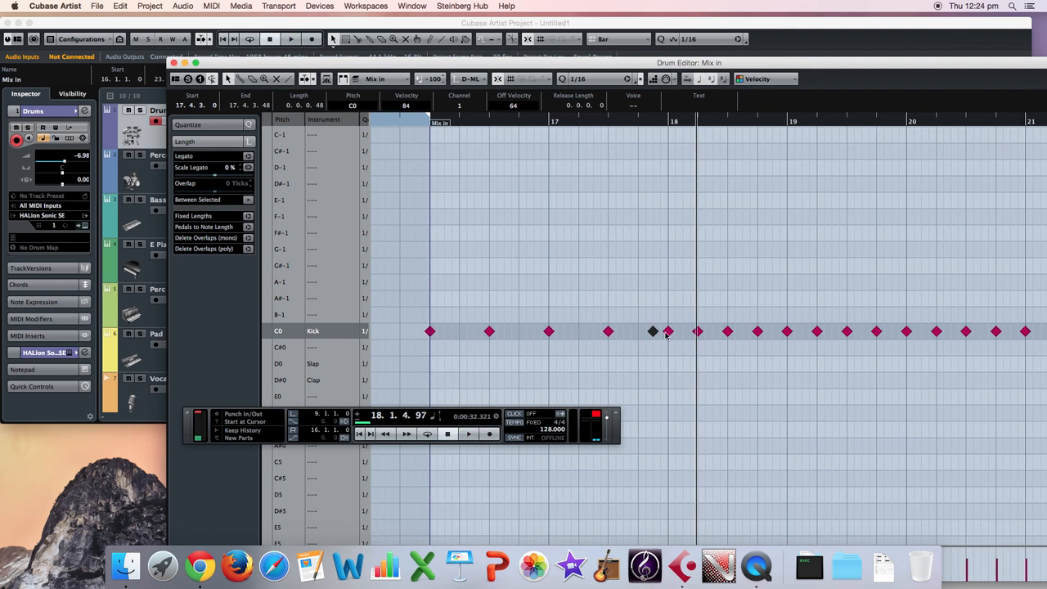
Close the Drum Editor, split the part at bar 18 and erase the section after the split.
{"action": "left_click", "coordinate": [174, 63]}
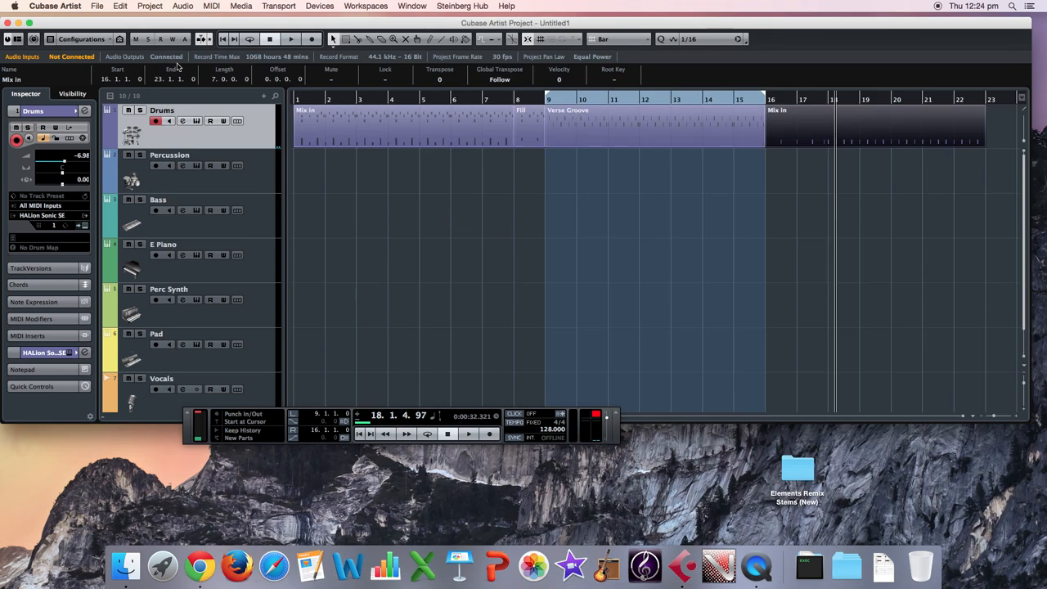
{"action": "left_click", "coordinate": [357, 39]}
{"action": "left_click", "coordinate": [821, 123]}
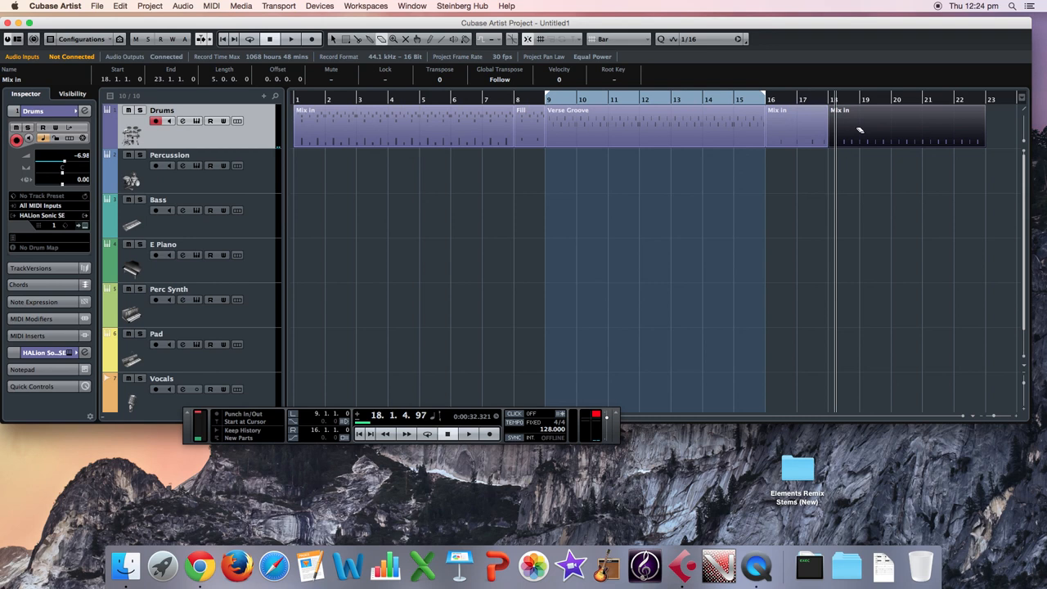
{"action": "left_click", "coordinate": [859, 129]}
{"action": "left_click", "coordinate": [333, 40]}
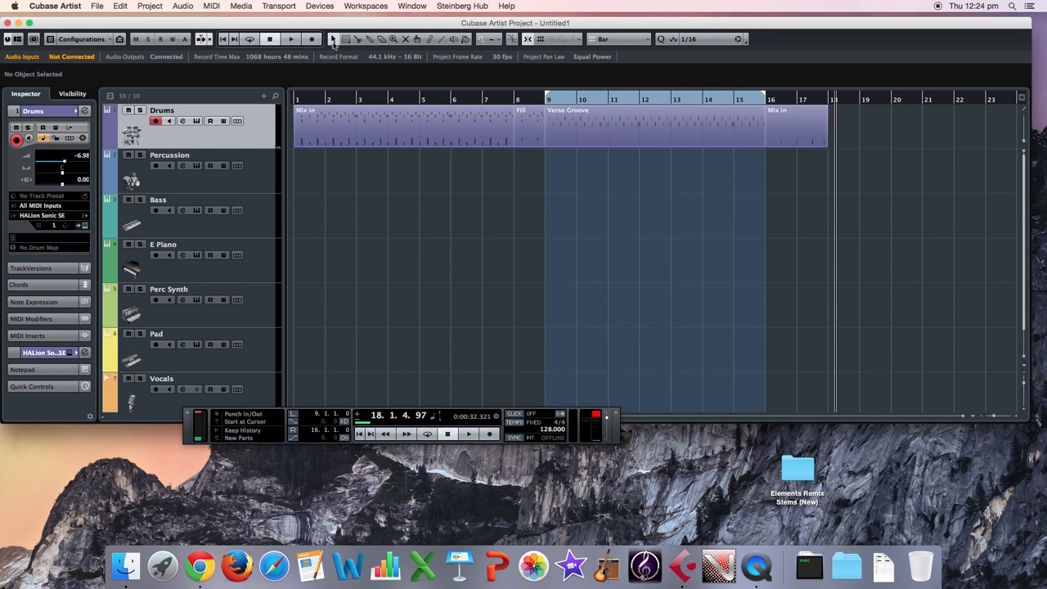
Rename the two-bar Mix In part at bar 16 as Break Down.
{"action": "left_click", "coordinate": [783, 133]}
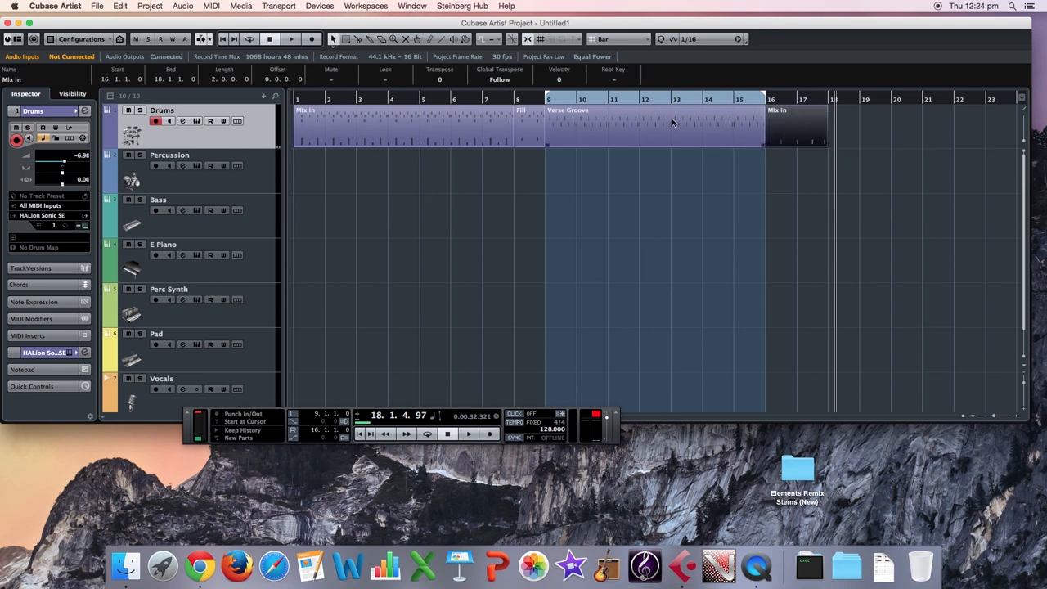
{"action": "left_click", "coordinate": [17, 80]}
{"action": "type", "text": "Break Do"}
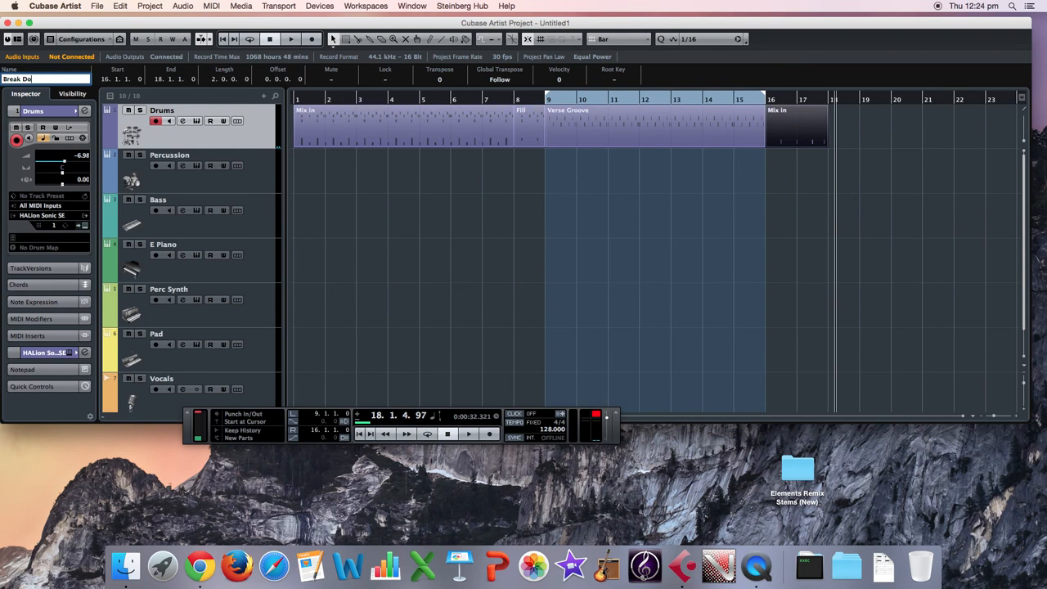
{"action": "type", "text": "wn"}
{"action": "key", "text": "Return"}
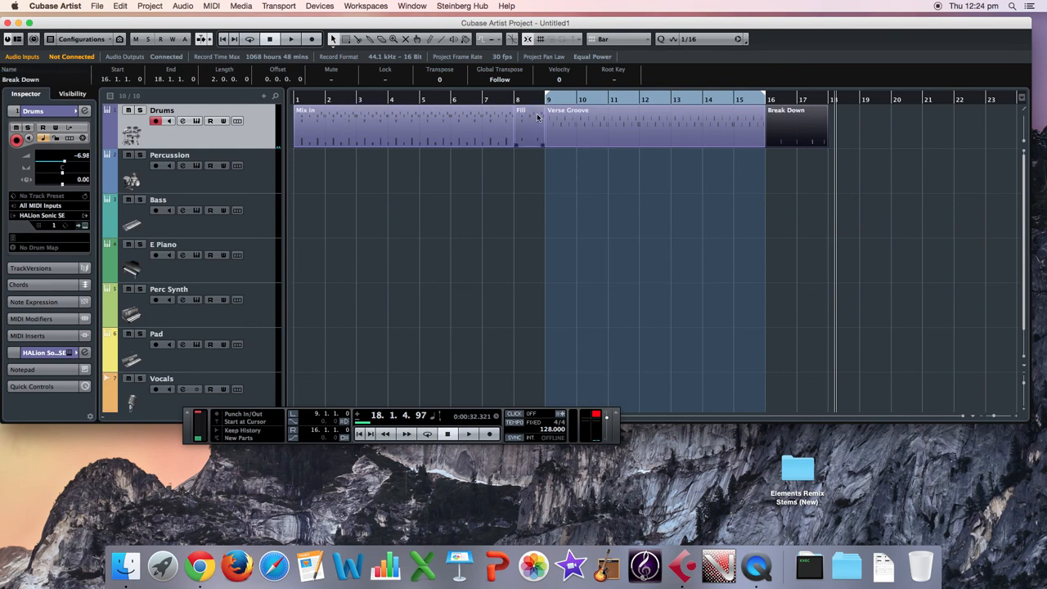
{"action": "left_click", "coordinate": [595, 208]}
Copy the first Mix In part to bar 18, directly after the Break Down part.
{"action": "left_click", "coordinate": [325, 124]}
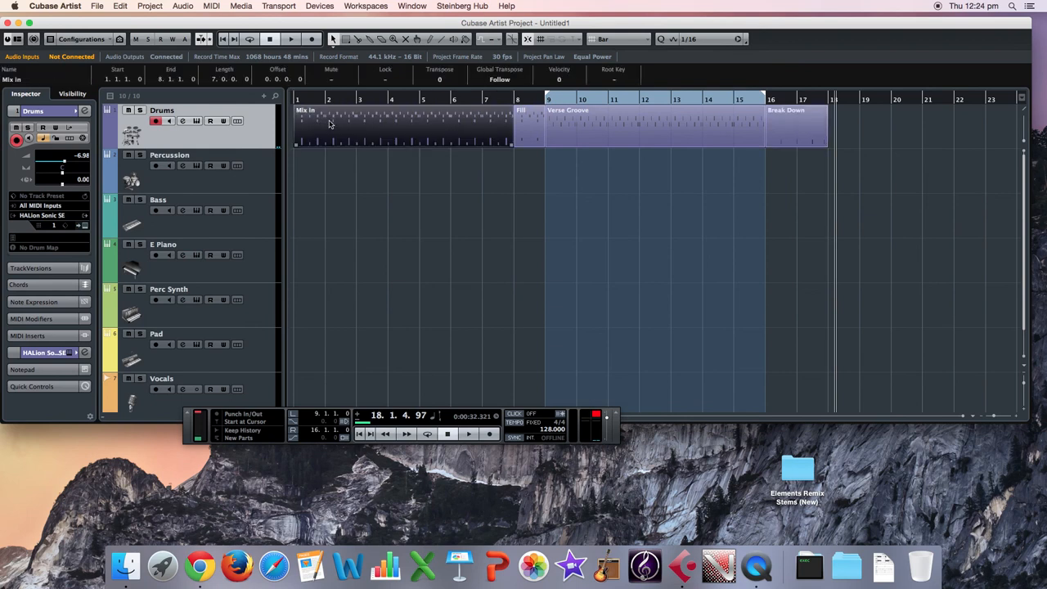
{"action": "left_click_drag", "start_coordinate": [330, 123], "coordinate": [866, 133]}
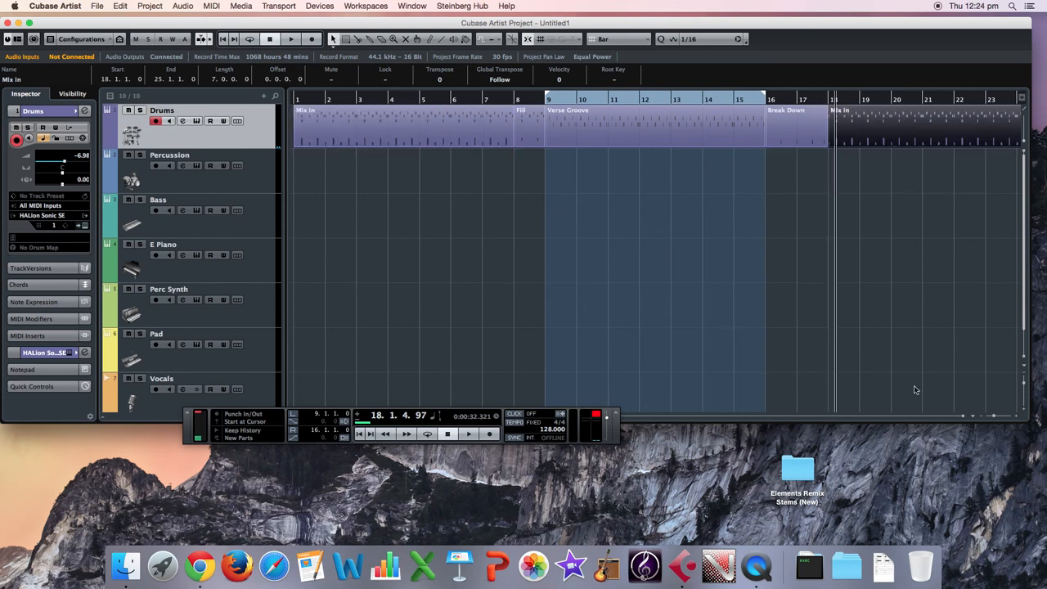
{"action": "scroll", "coordinate": [662, 253], "scroll_direction": "right", "scroll_amount": 6}
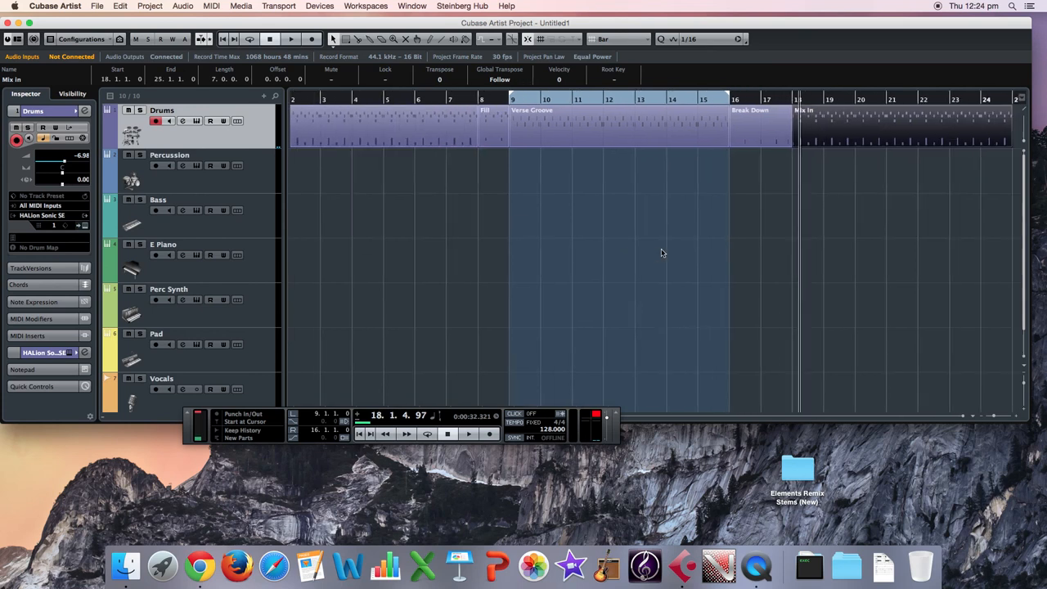